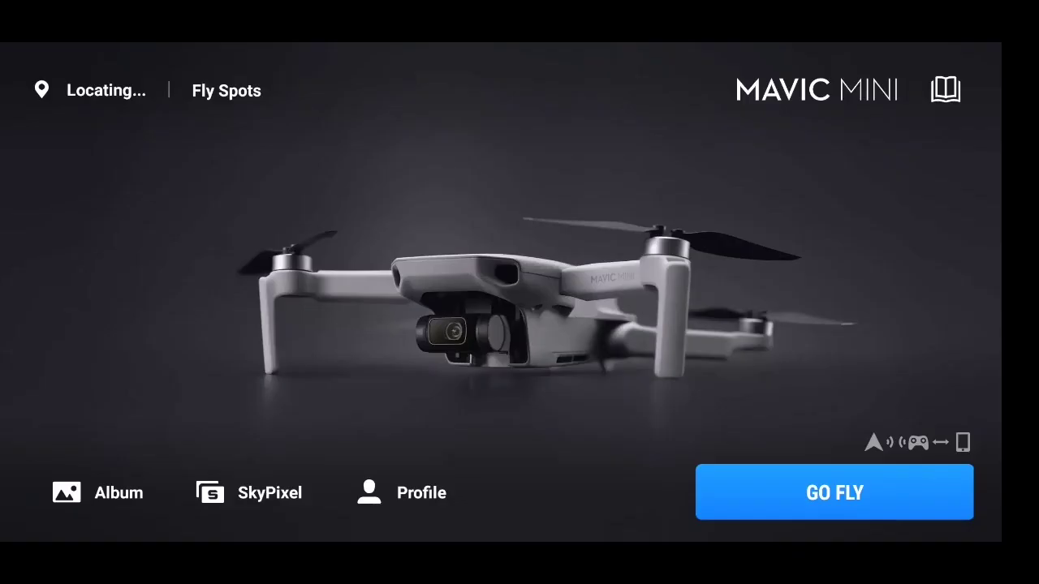
# Enter the live flight camera view and confirm an automatic takeoff for the Mavic Mini.
pyautogui.click(834, 493)
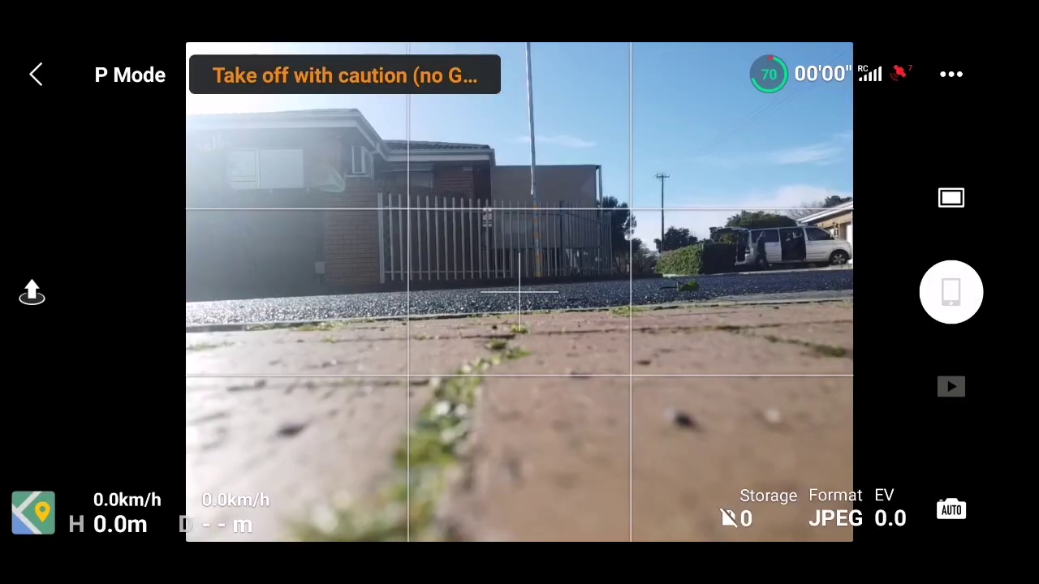
pyautogui.click(31, 292)
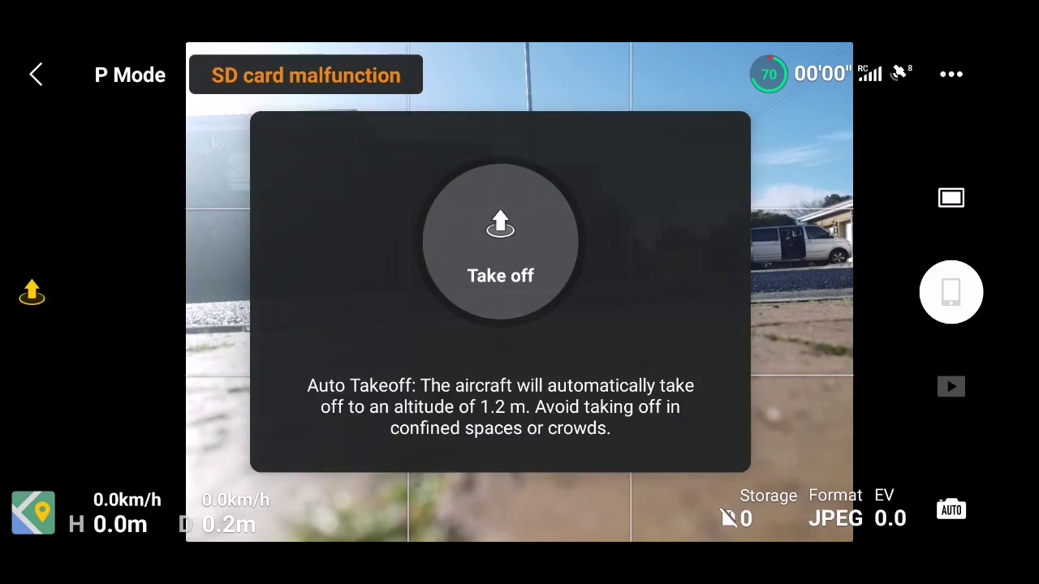
pyautogui.click(503, 263)
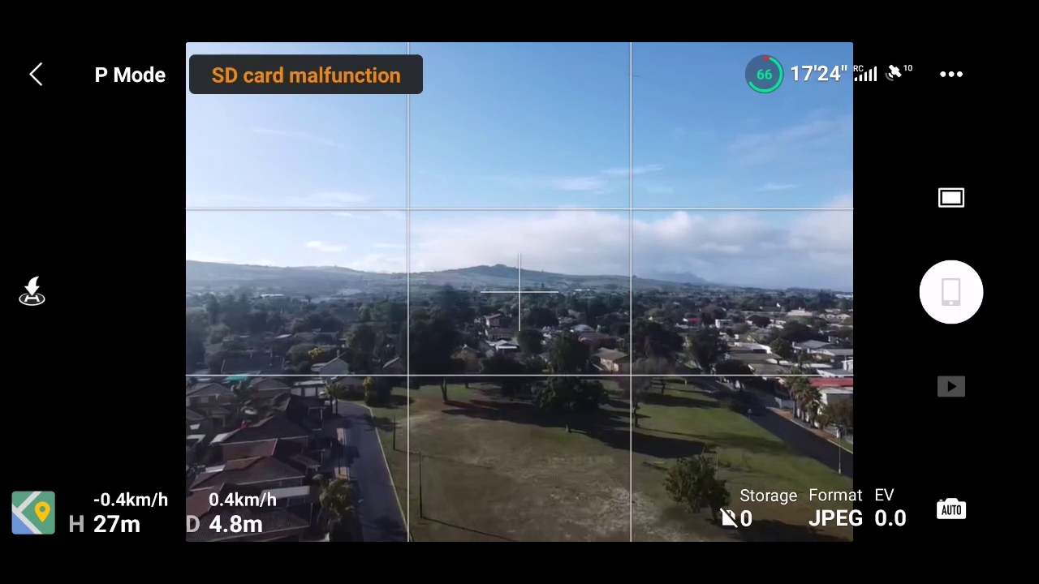
# Launch the Mavic Mini and fly it out over the houses in S Mode at about 26 m.
pyautogui.moveTo(167, 88); pyautogui.dragTo(575, 81)
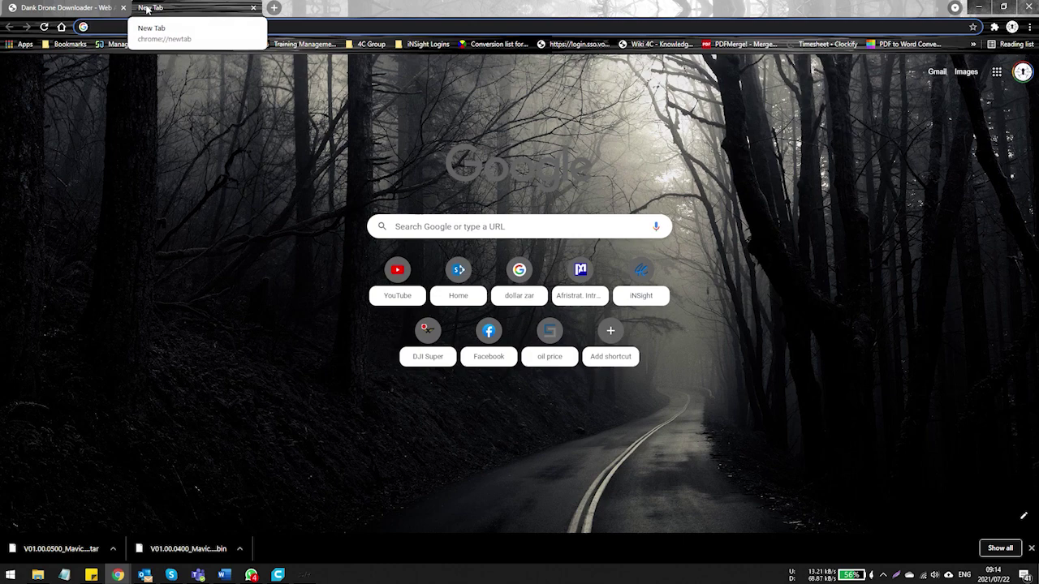
# Search Google for 'dronehacks' and open the drone-hacks.com result.
pyautogui.write('d')
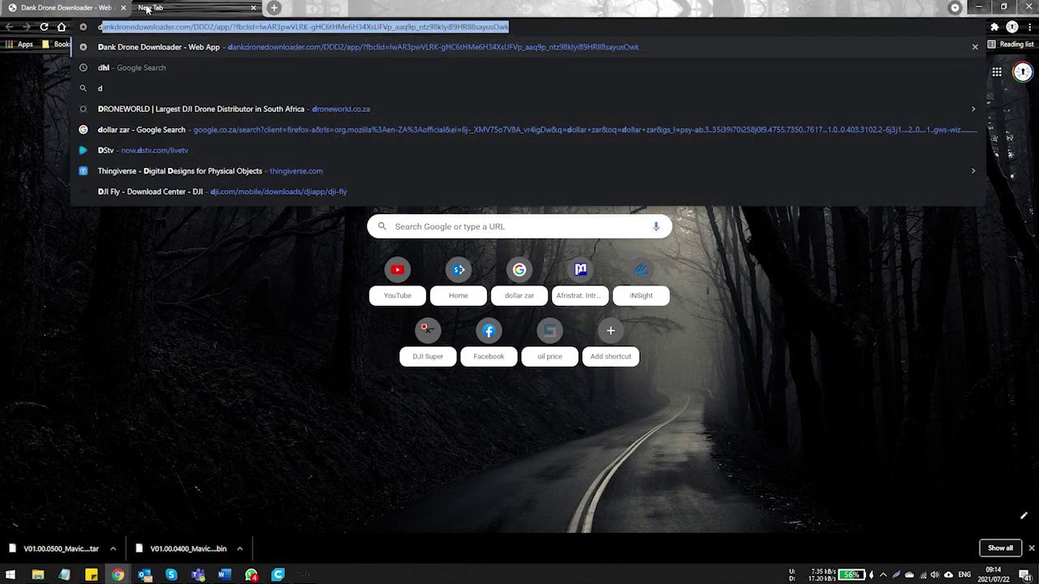
pyautogui.write('ronehacks')
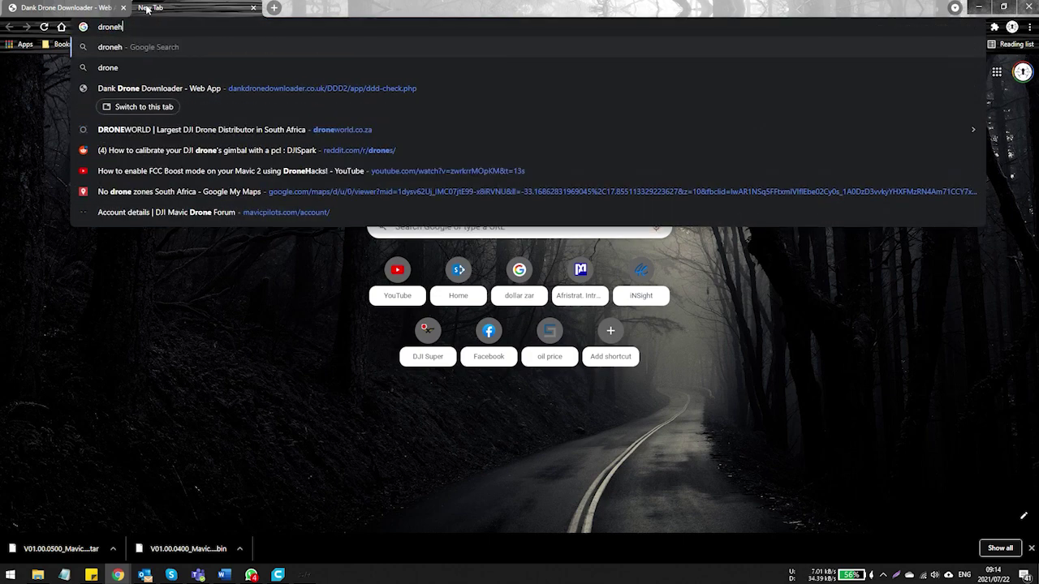
pyautogui.press('Return')
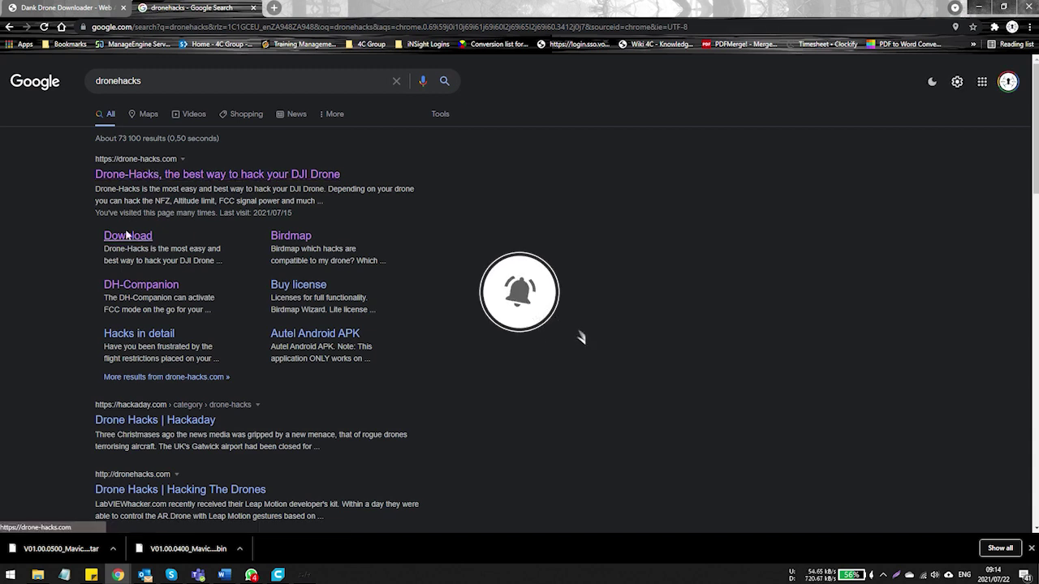
pyautogui.click(169, 175)
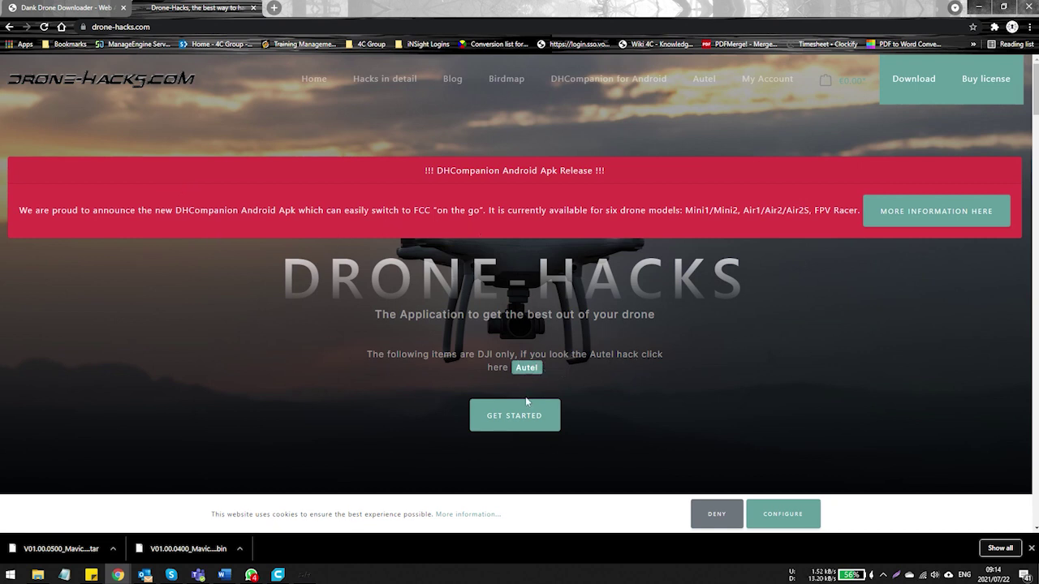
# Open the Birdmap page and review the Firmware and Unlocks tables listed there.
pyautogui.click(516, 418)
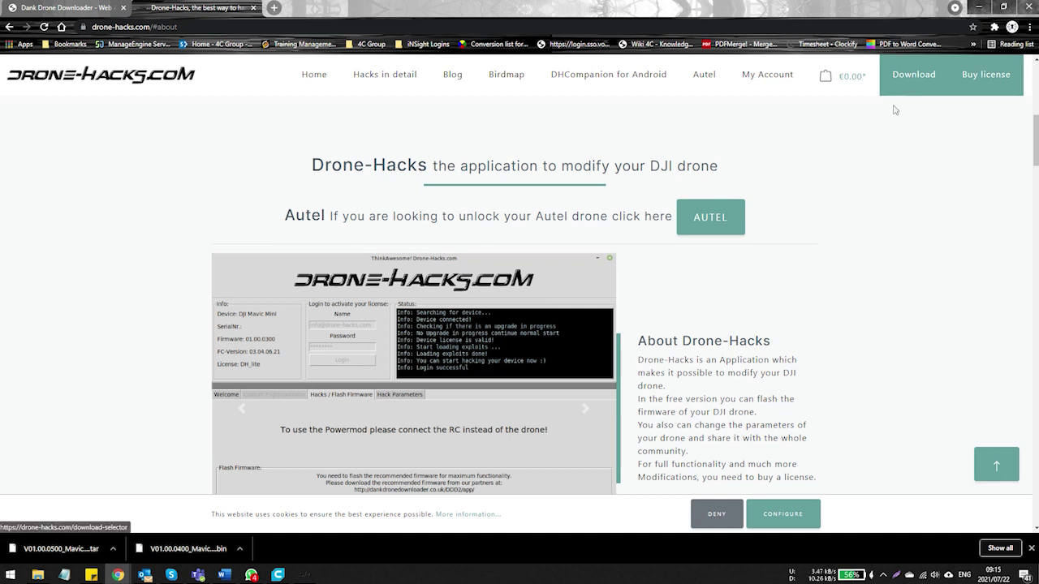
pyautogui.click(509, 77)
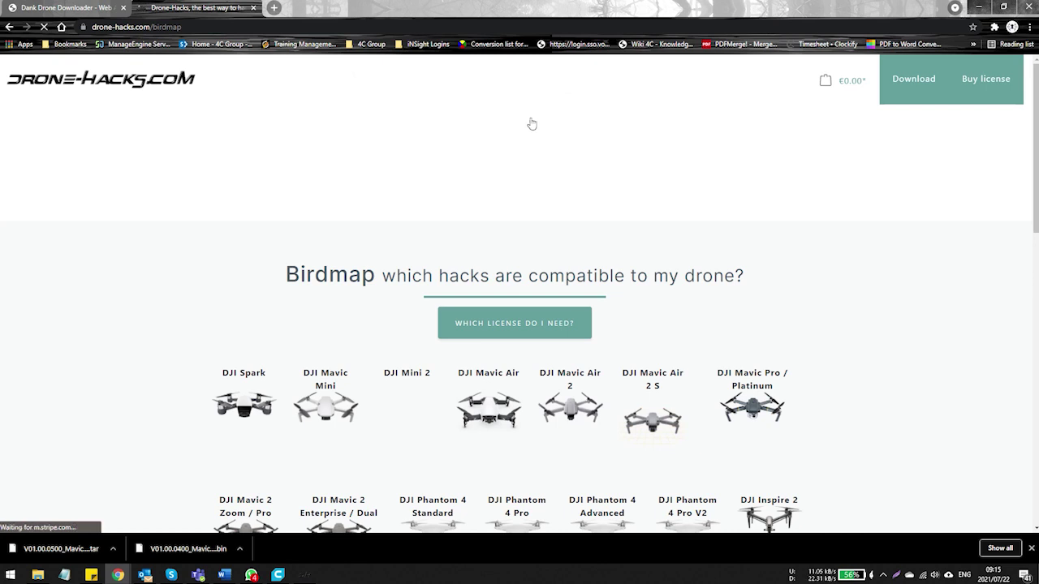
pyautogui.scroll(-1, 537, 186)
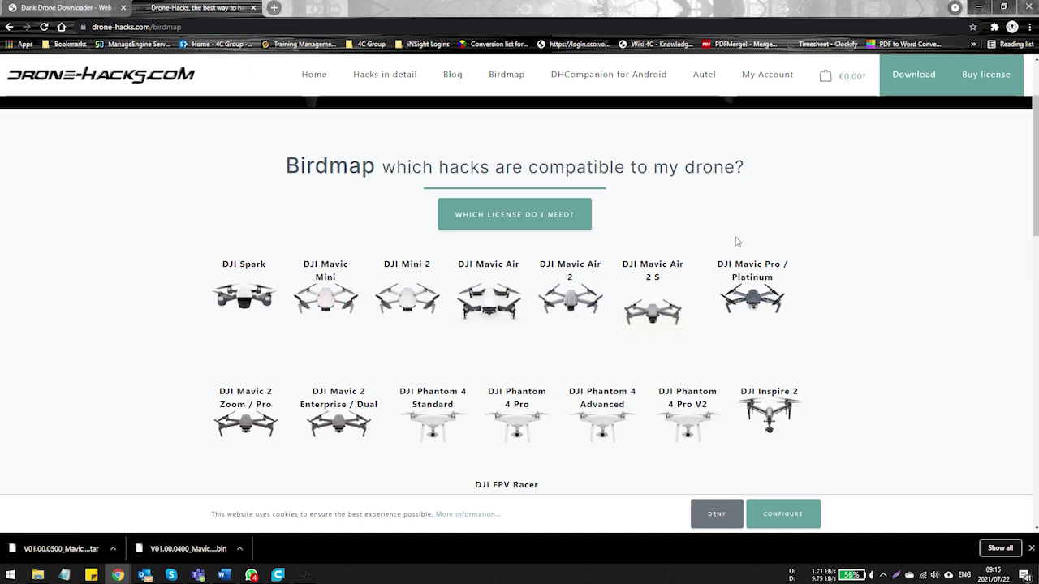
pyautogui.scroll(-5, 737, 241)
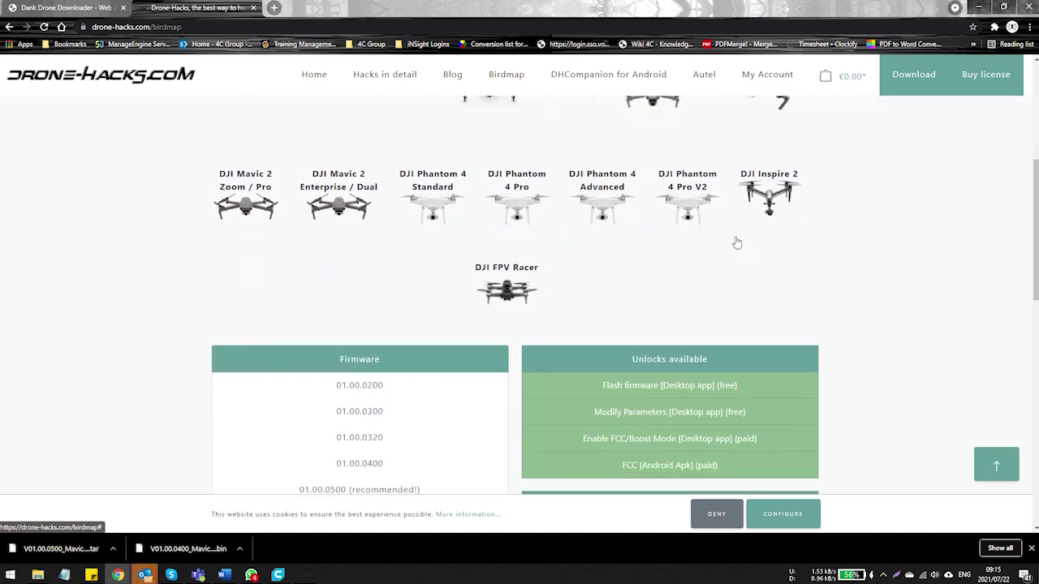
pyautogui.scroll(-1, 737, 241)
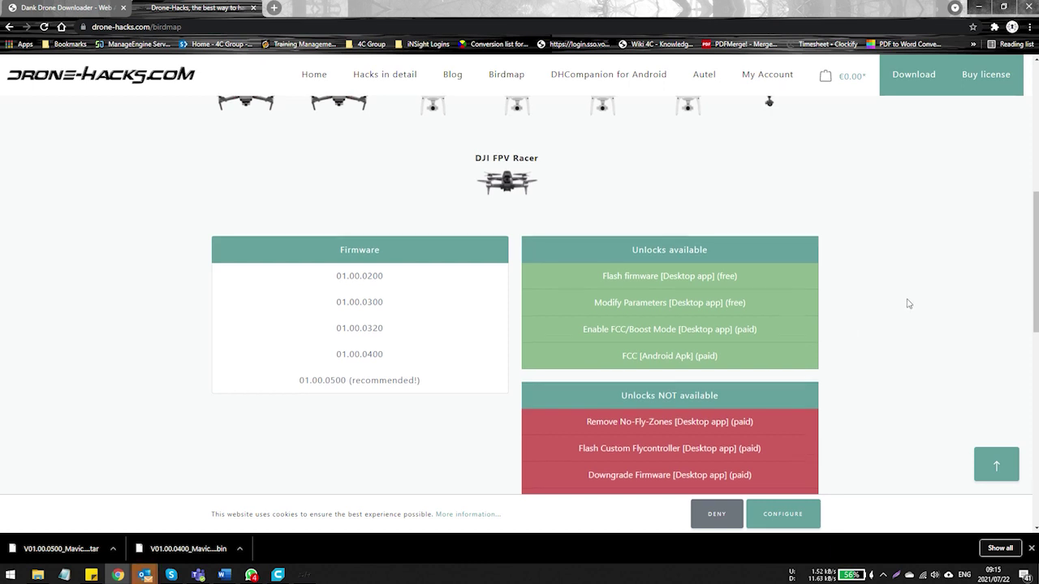
pyautogui.scroll(-1, 909, 303)
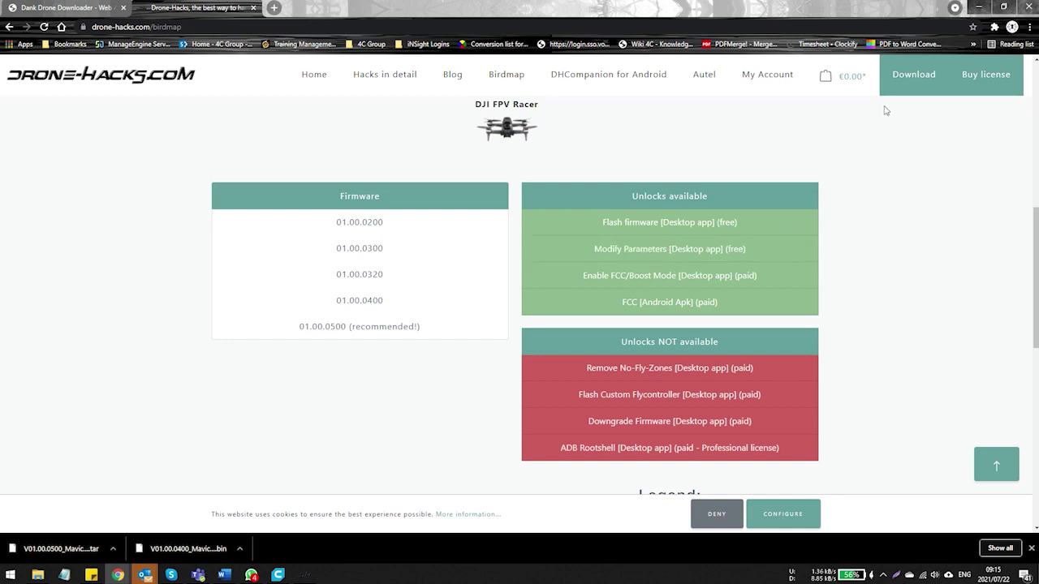
pyautogui.click(919, 77)
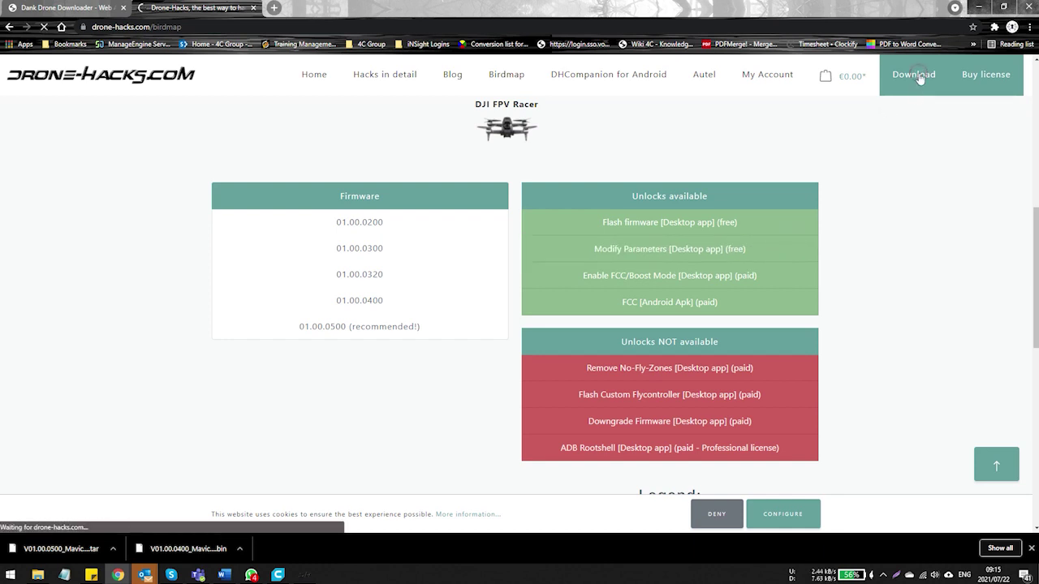
# Choose DJI and download the Windows x64 installer dh-win-v1.14.exe.
pyautogui.scroll(-2, 816, 201)
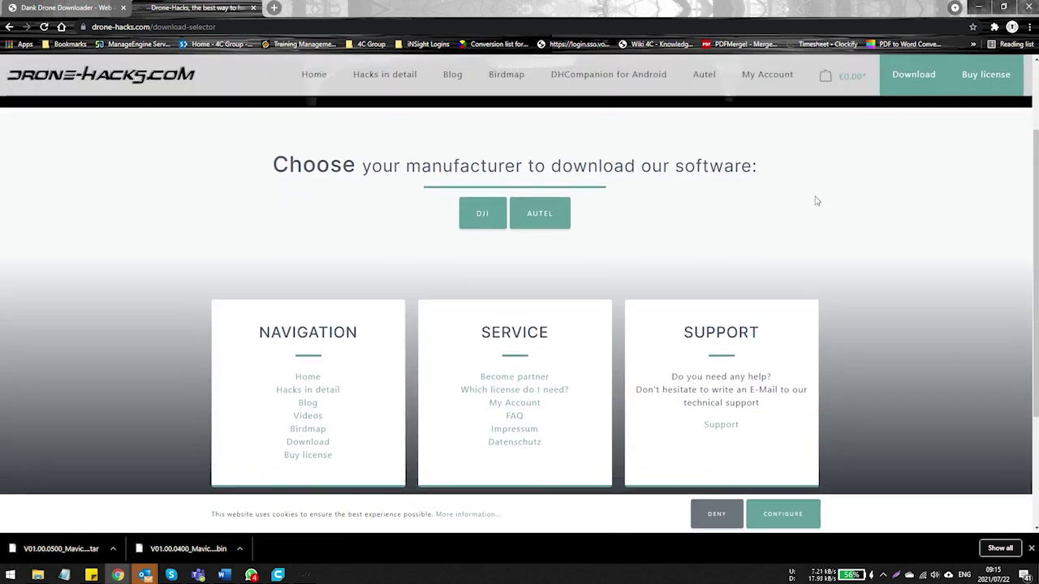
pyautogui.scroll(-1, 817, 200)
pyautogui.scroll(1, 815, 200)
pyautogui.click(478, 216)
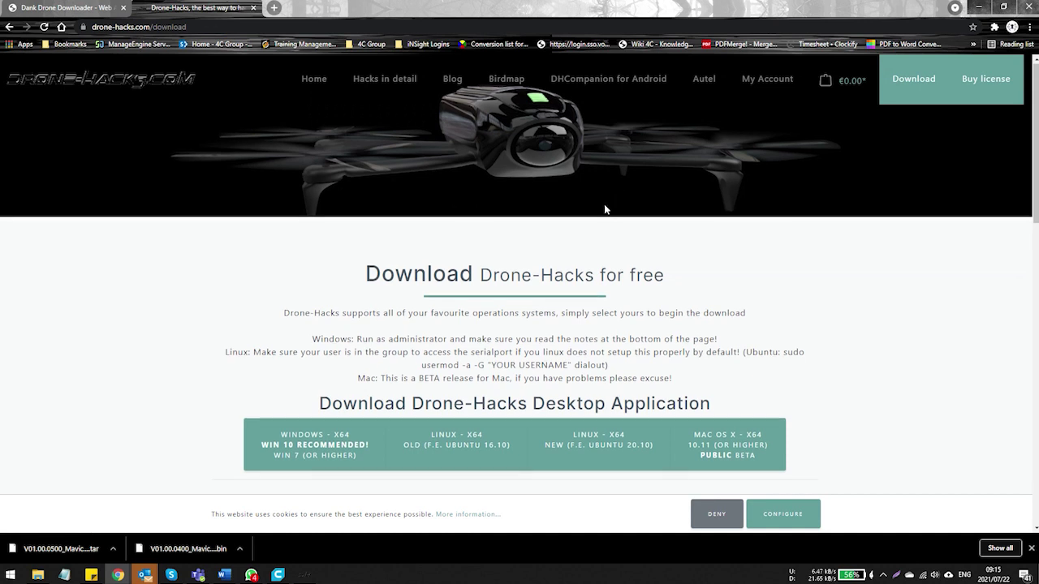
pyautogui.scroll(-1, 604, 209)
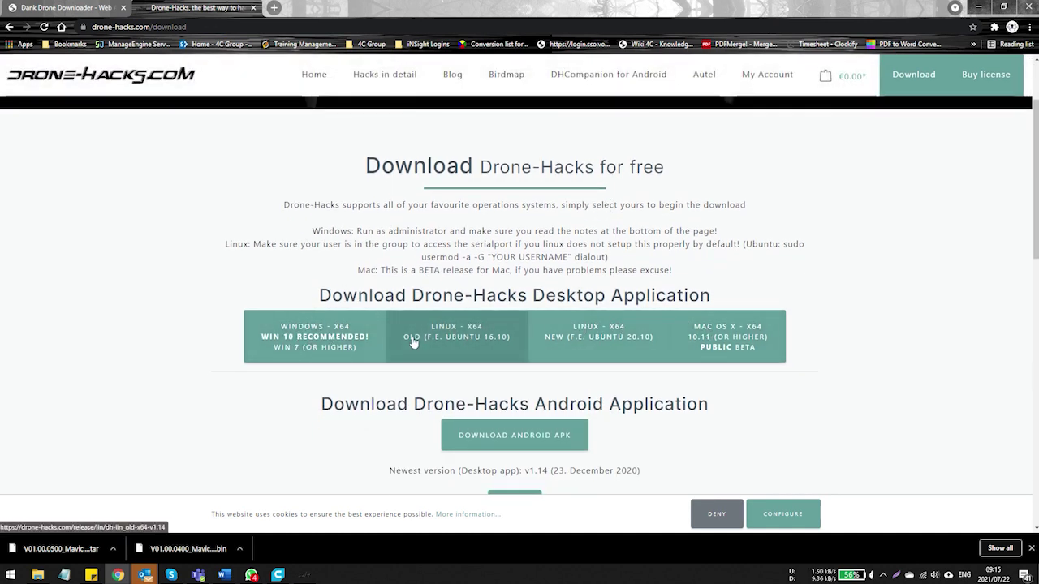
pyautogui.click(336, 338)
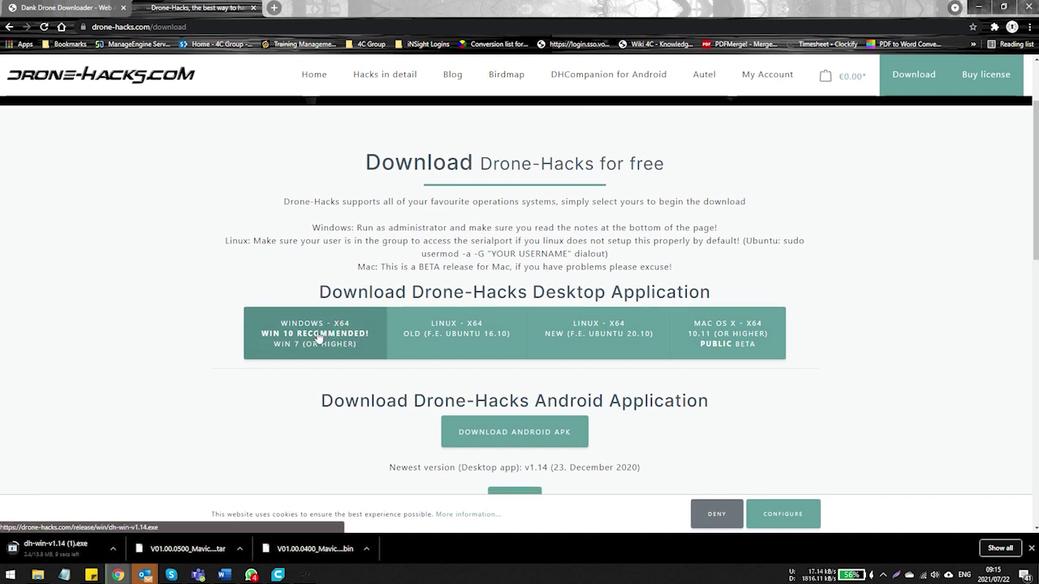
pyautogui.scroll(-1, 318, 357)
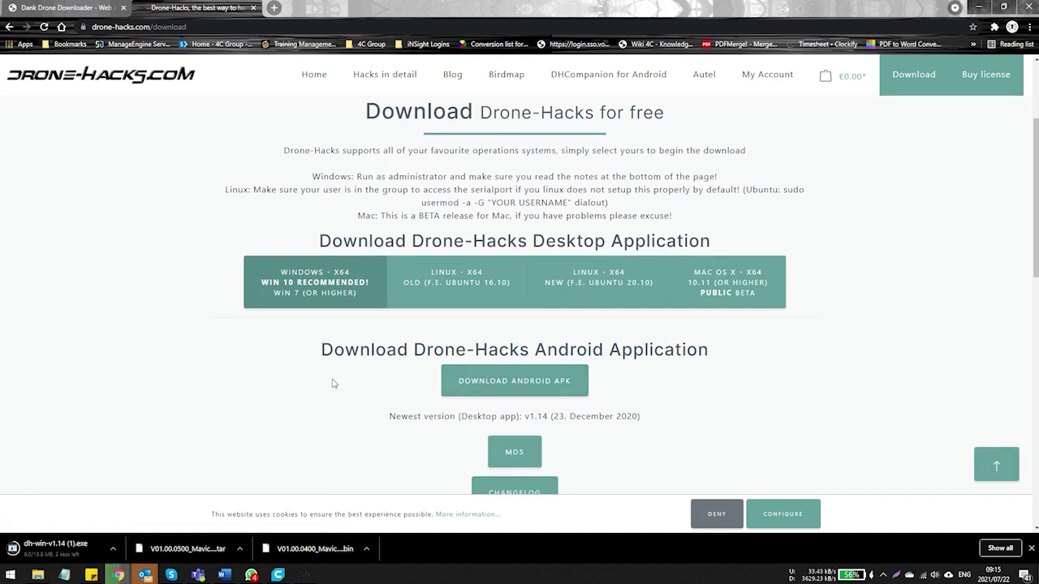
pyautogui.scroll(-1, 326, 383)
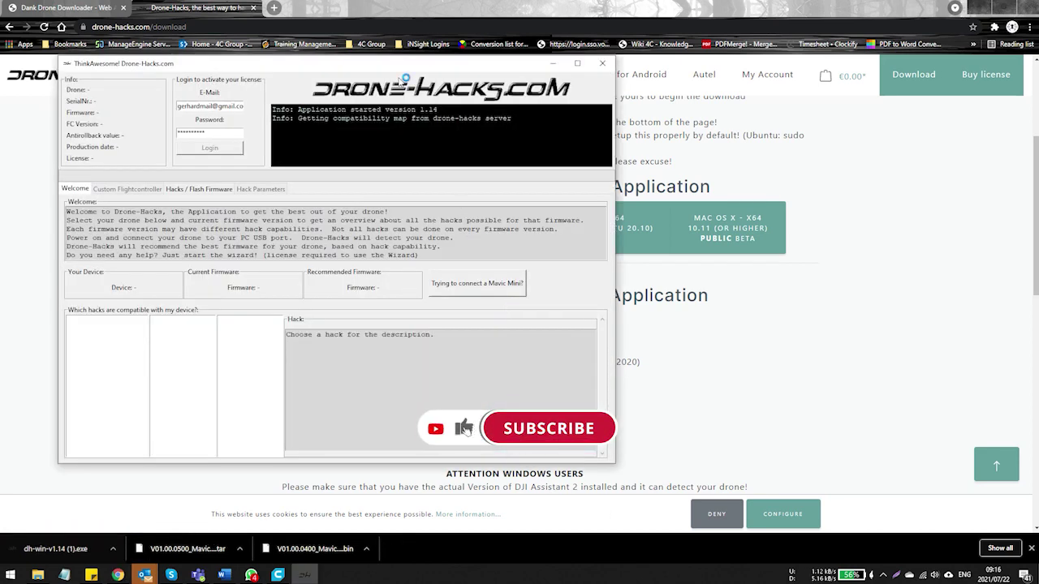
# Reposition the Drone-Hacks window, start the Mavic Mini connection and acknowledge the reconnect instructions.
pyautogui.moveTo(329, 64); pyautogui.dragTo(435, 94)
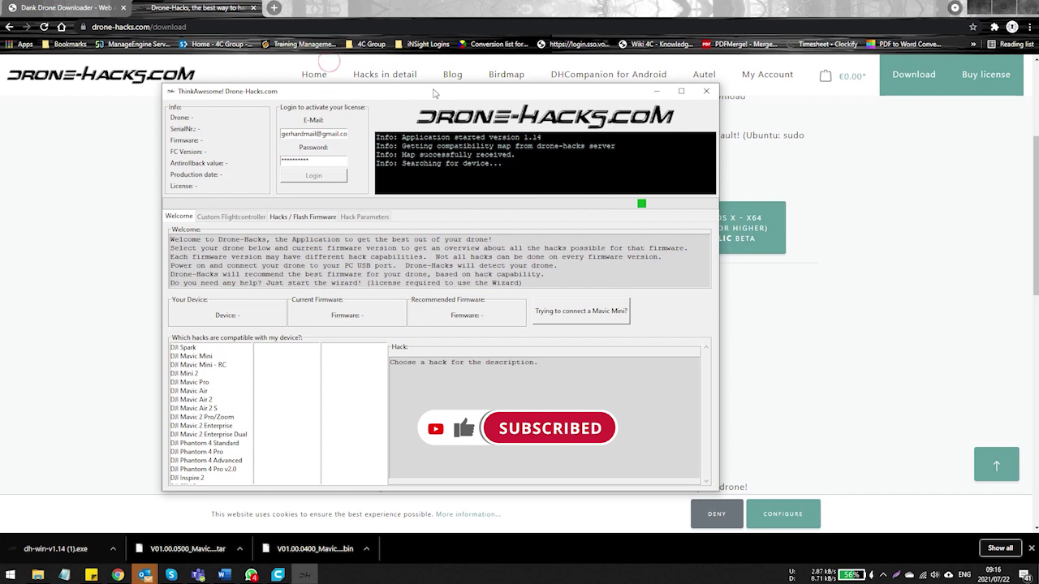
pyautogui.click(577, 313)
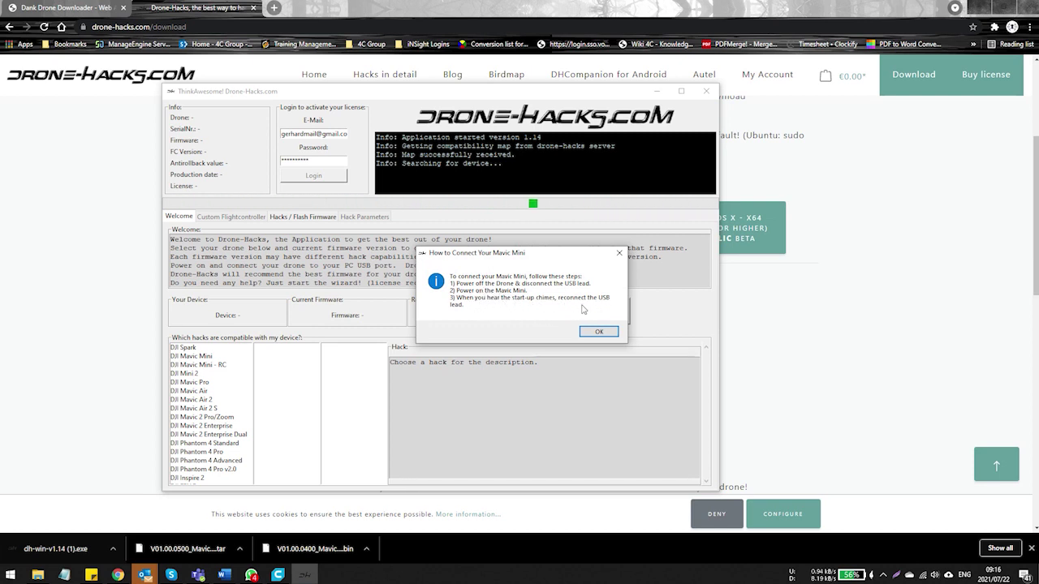
pyautogui.click(598, 333)
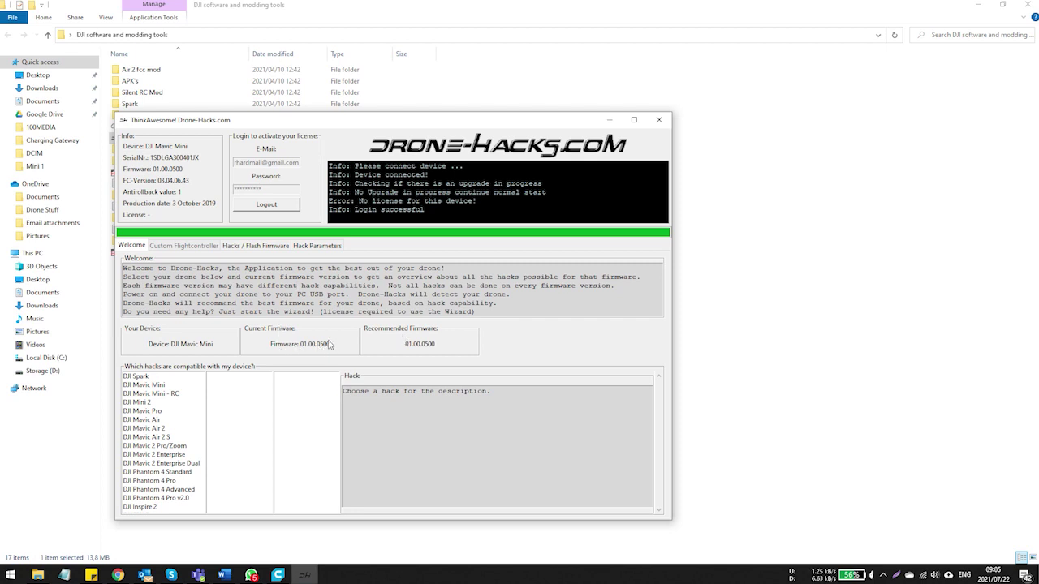
pyautogui.click(318, 245)
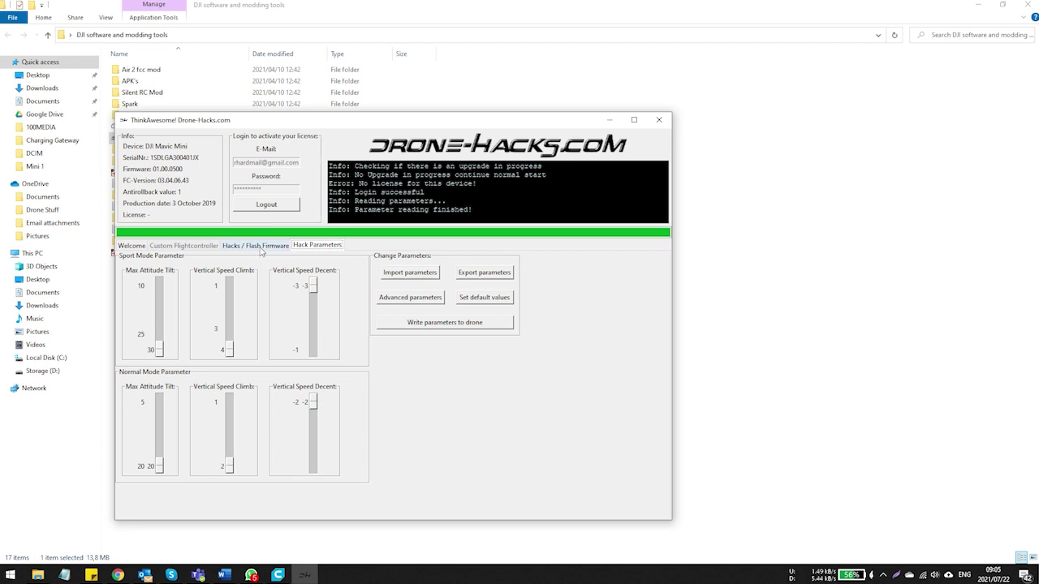
# Show the Hacks / Flash Firmware panel and launch the Dank Drone Downloader site from it.
pyautogui.click(259, 246)
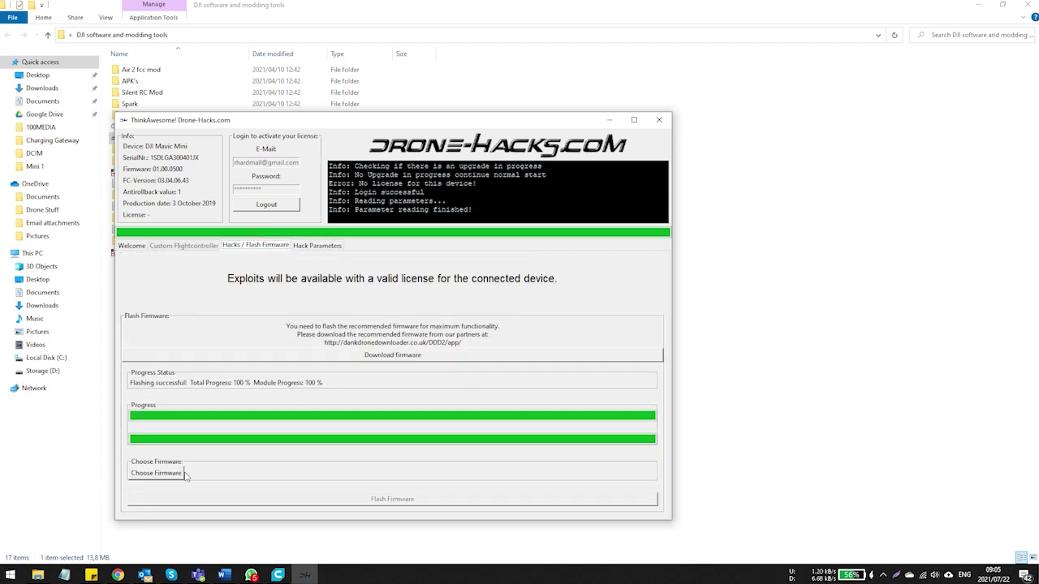
pyautogui.click(382, 357)
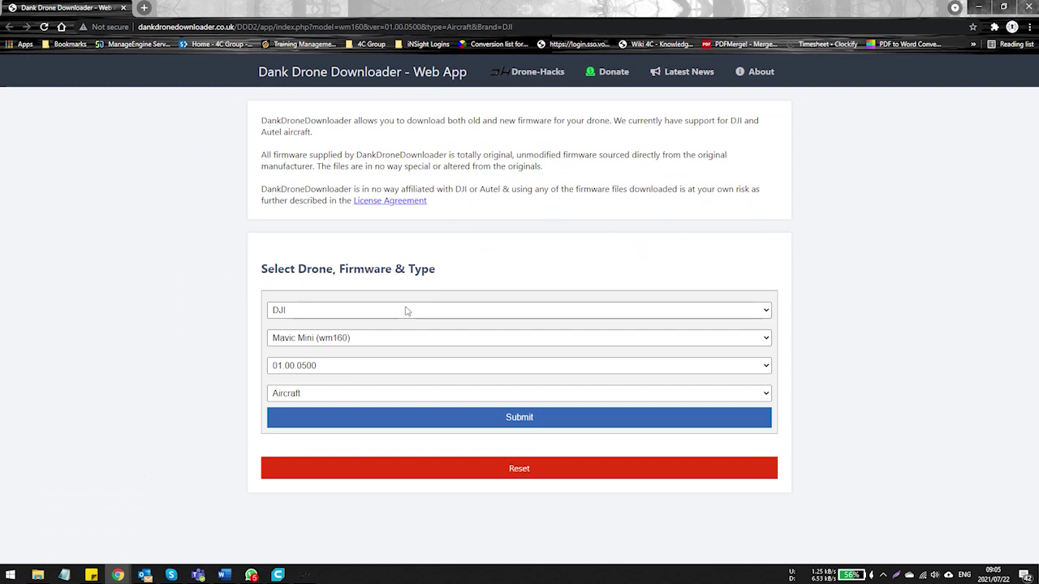
# Look up Mavic Mini firmware 01.00.0400, Aircraft category, and download it from the primary server.
pyautogui.click(342, 368)
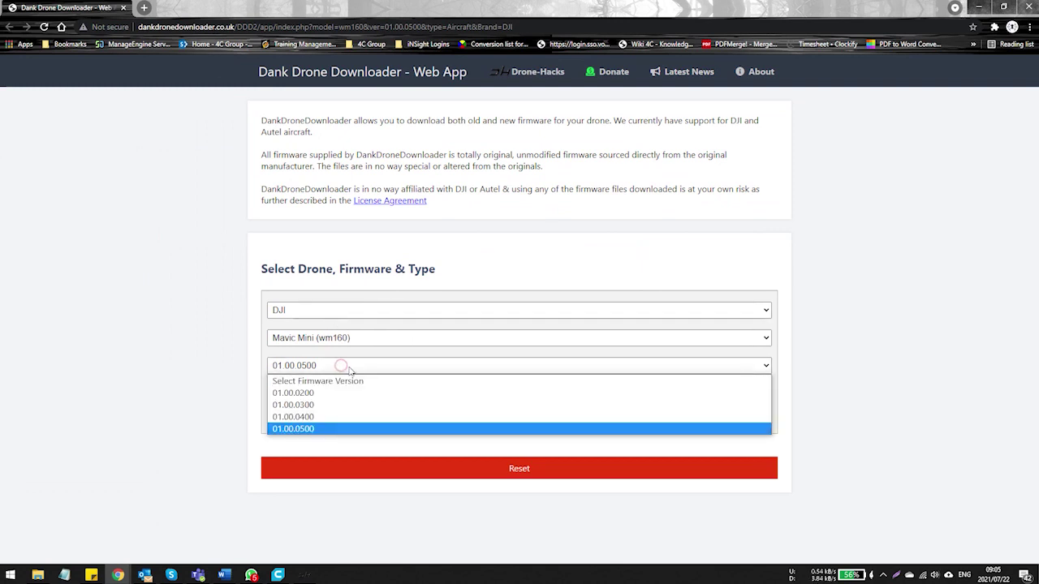
pyautogui.click(313, 419)
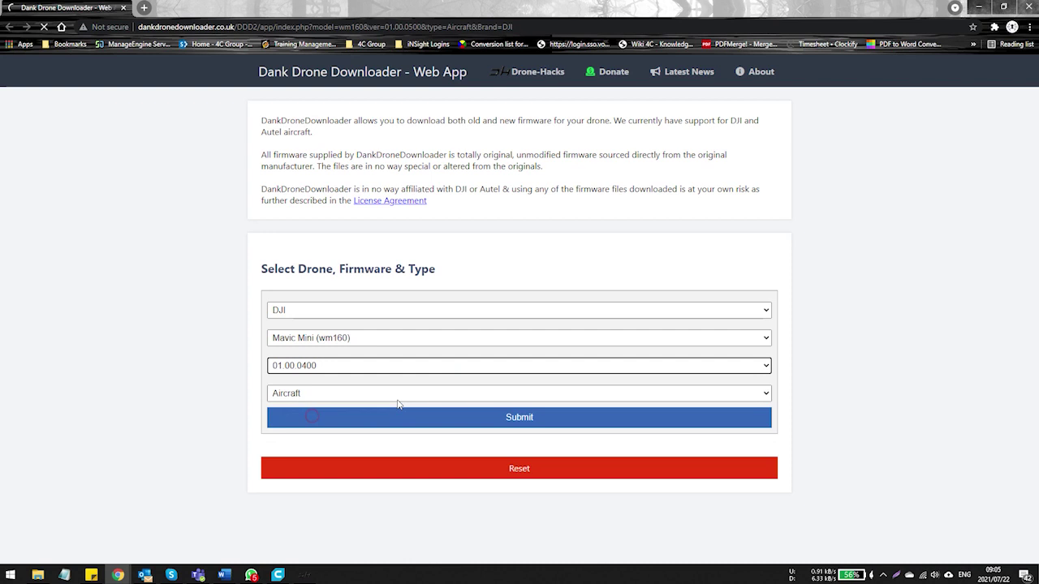
pyautogui.click(312, 401)
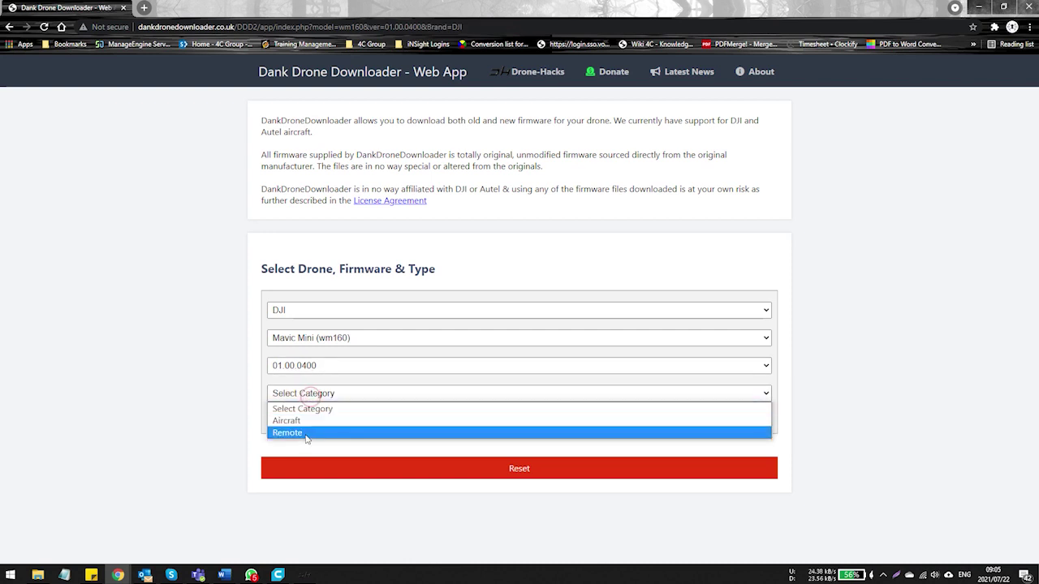
pyautogui.click(315, 418)
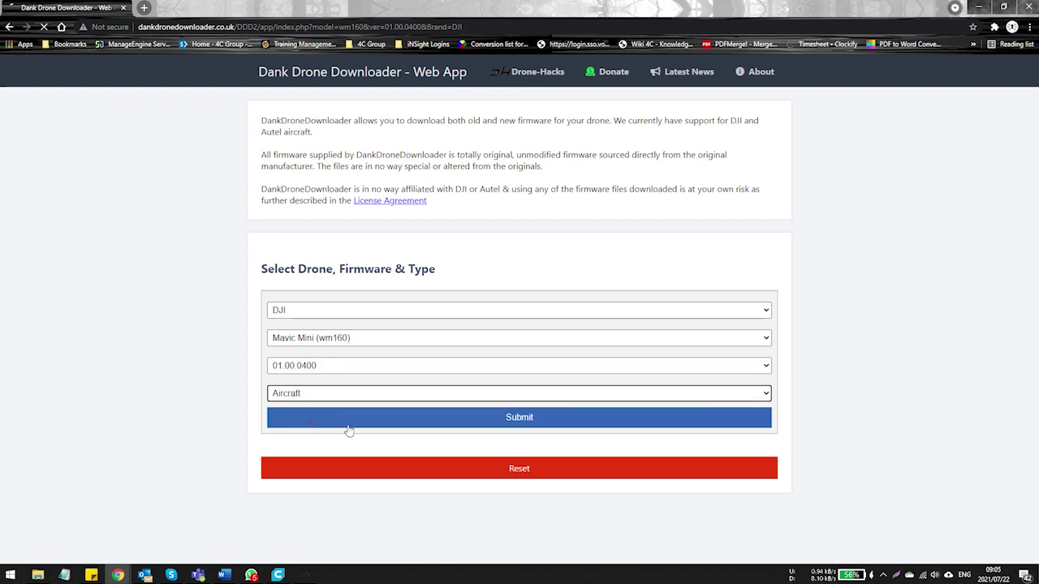
pyautogui.click(491, 419)
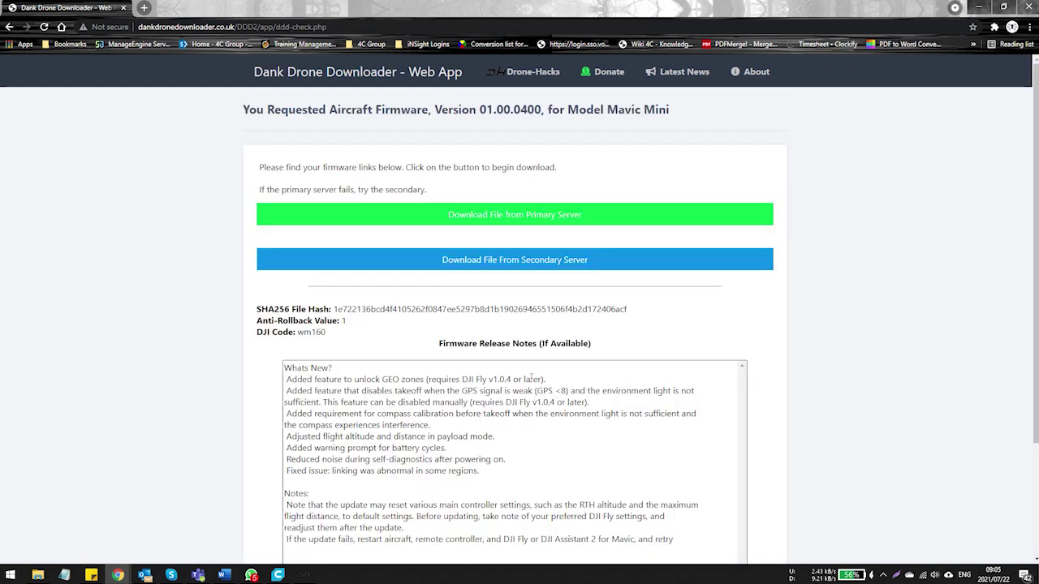
pyautogui.click(525, 215)
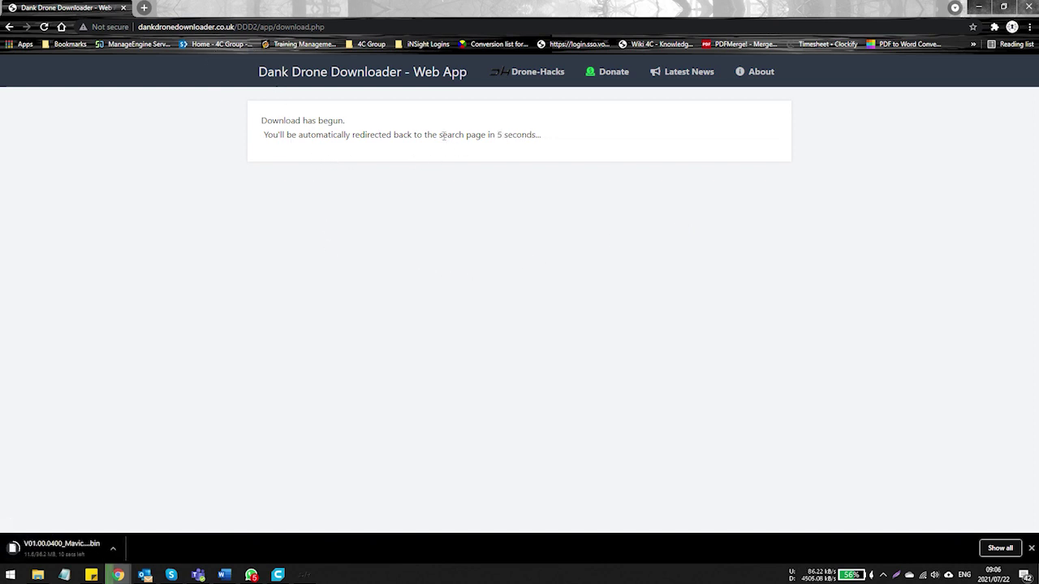
pyautogui.moveTo(484, 135); pyautogui.dragTo(541, 135)
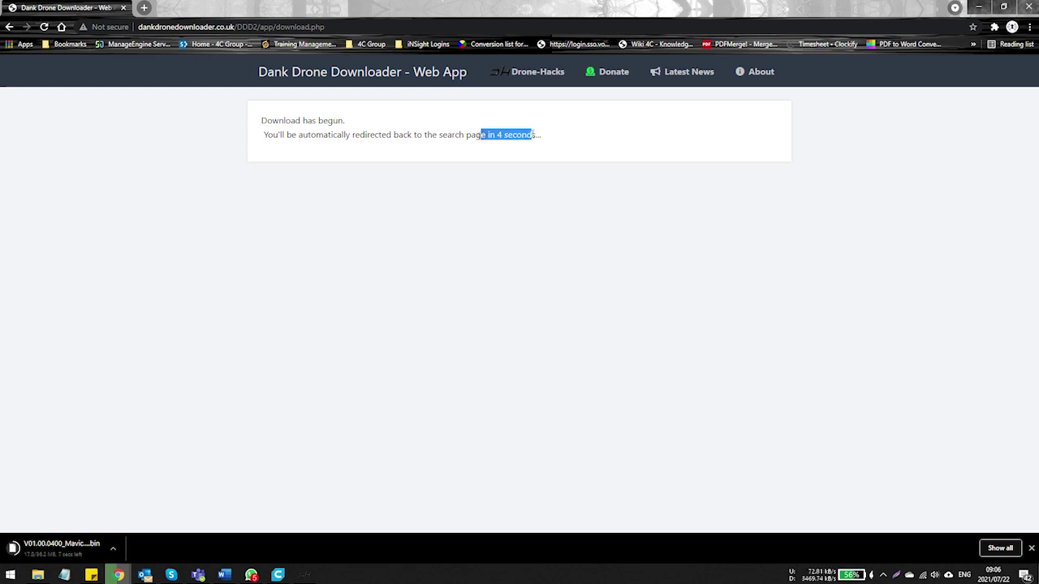
pyautogui.click(538, 217)
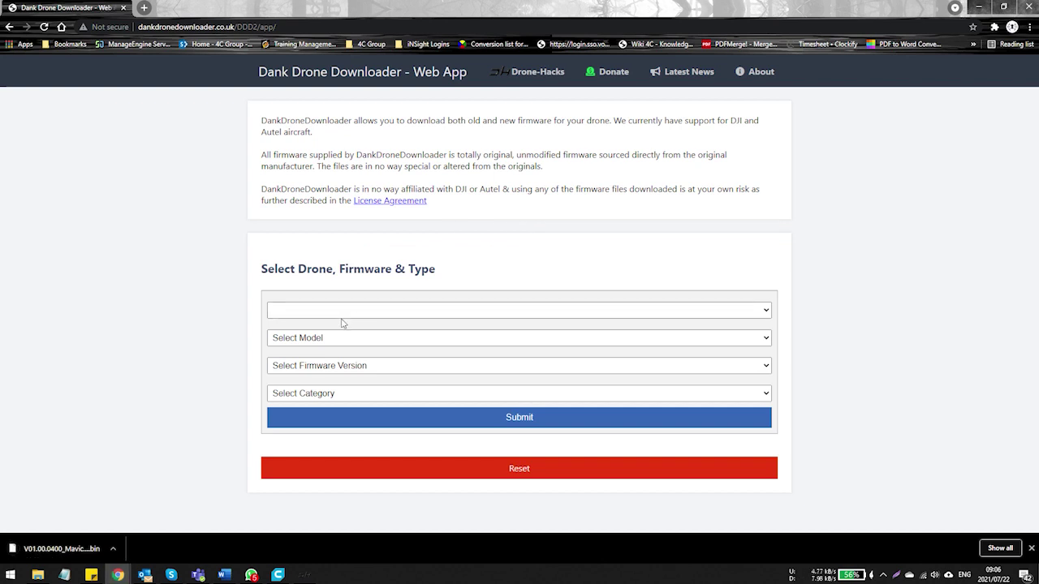
# Select DJI, Mavic Mini (wm160), 01.00.0500 and Aircraft, then download from the primary server.
pyautogui.click(293, 311)
pyautogui.click(286, 338)
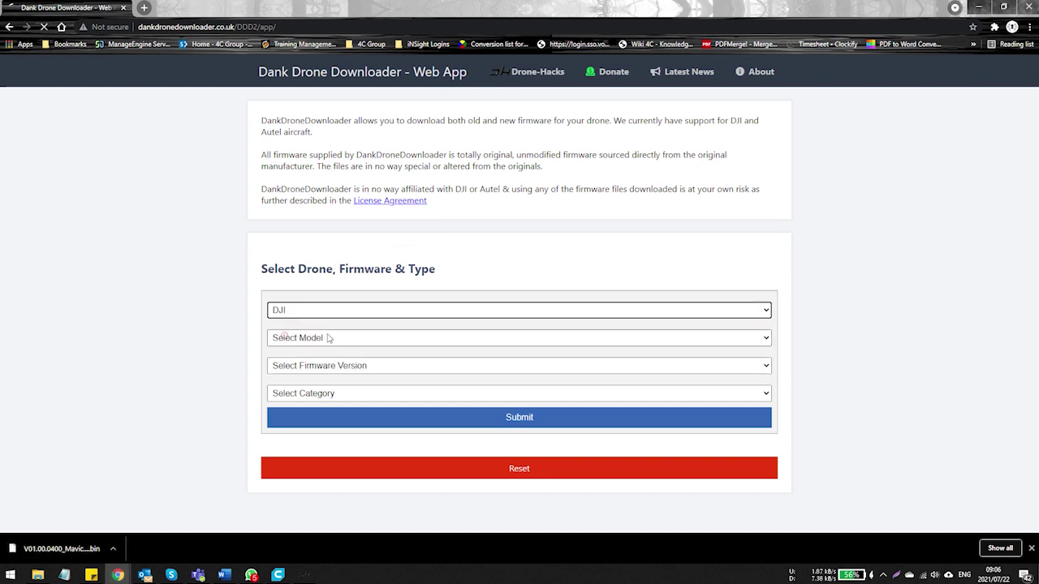
pyautogui.click(295, 339)
pyautogui.scroll(-4, 318, 289)
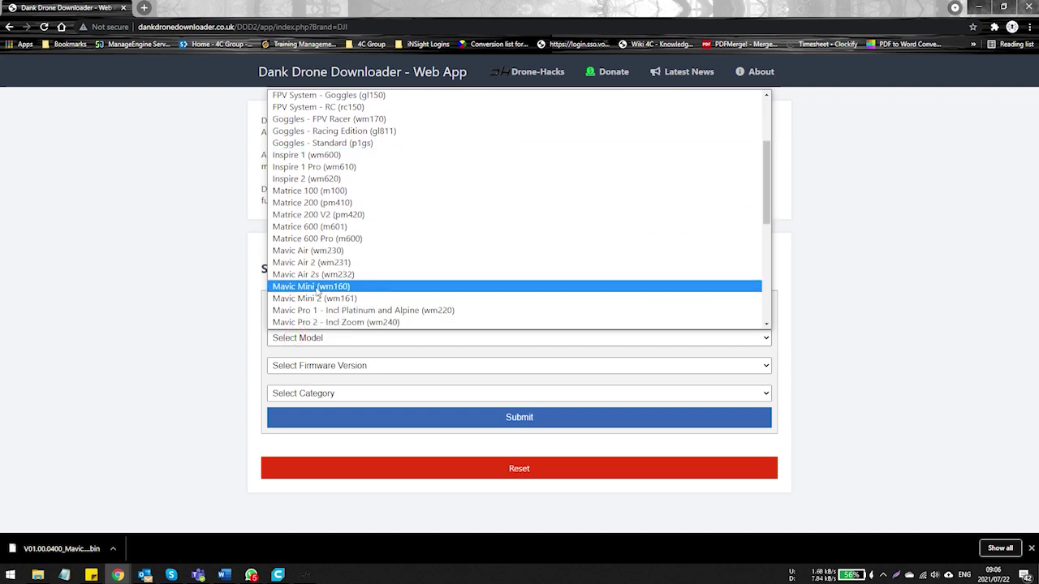
pyautogui.click(318, 290)
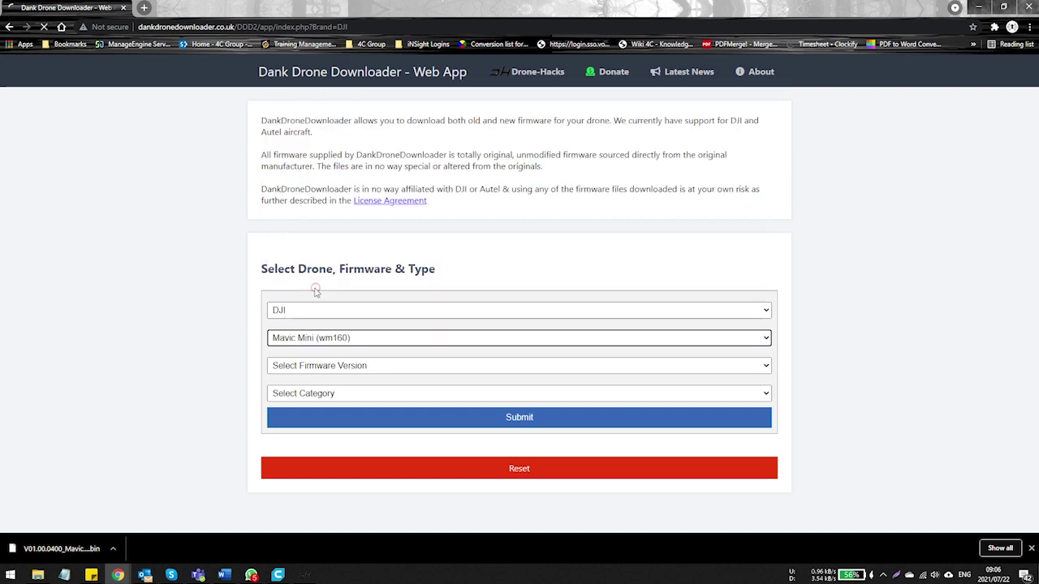
pyautogui.click(309, 367)
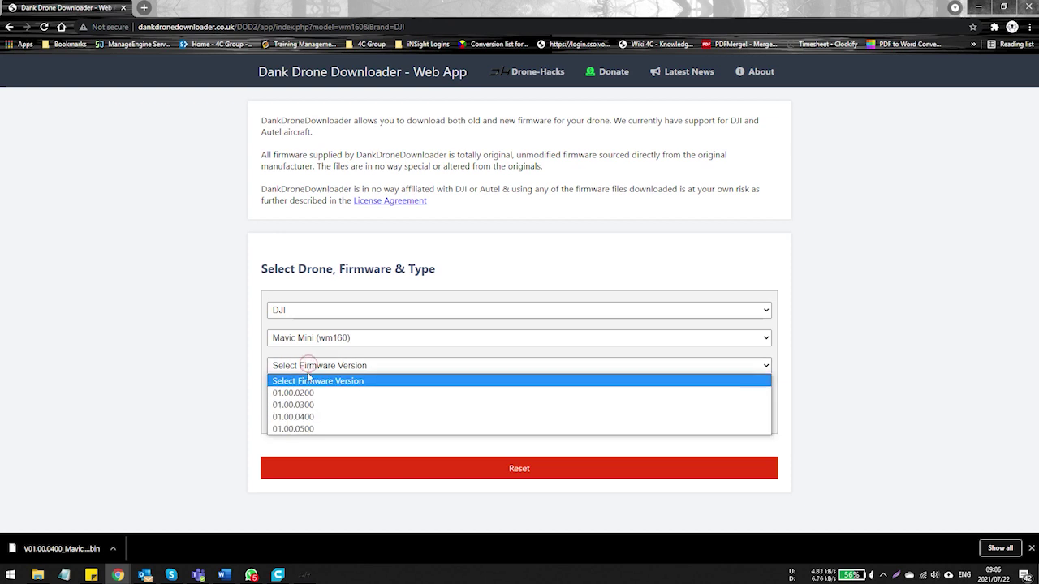
pyautogui.click(300, 429)
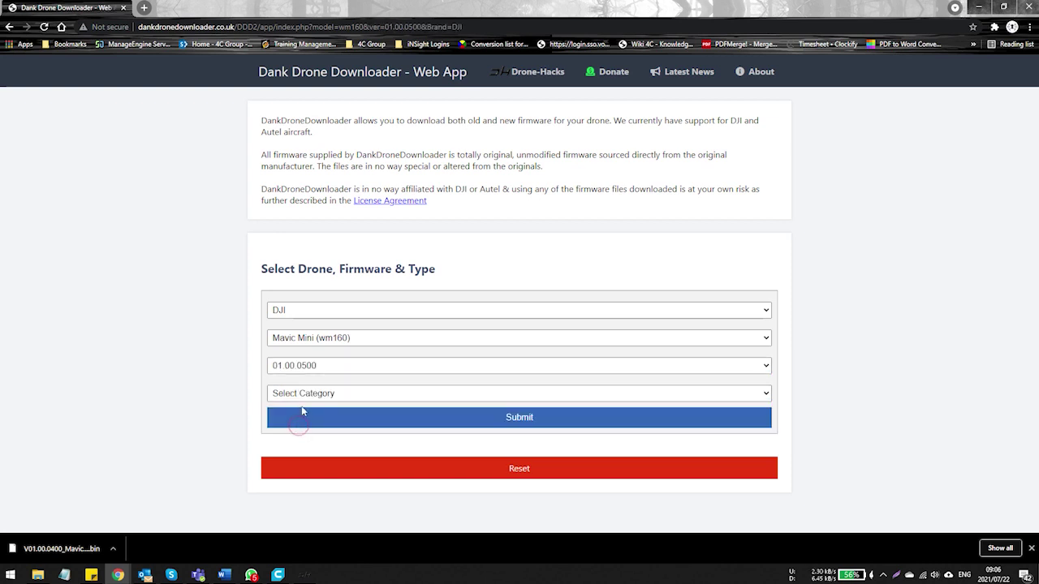
pyautogui.click(307, 398)
pyautogui.click(300, 417)
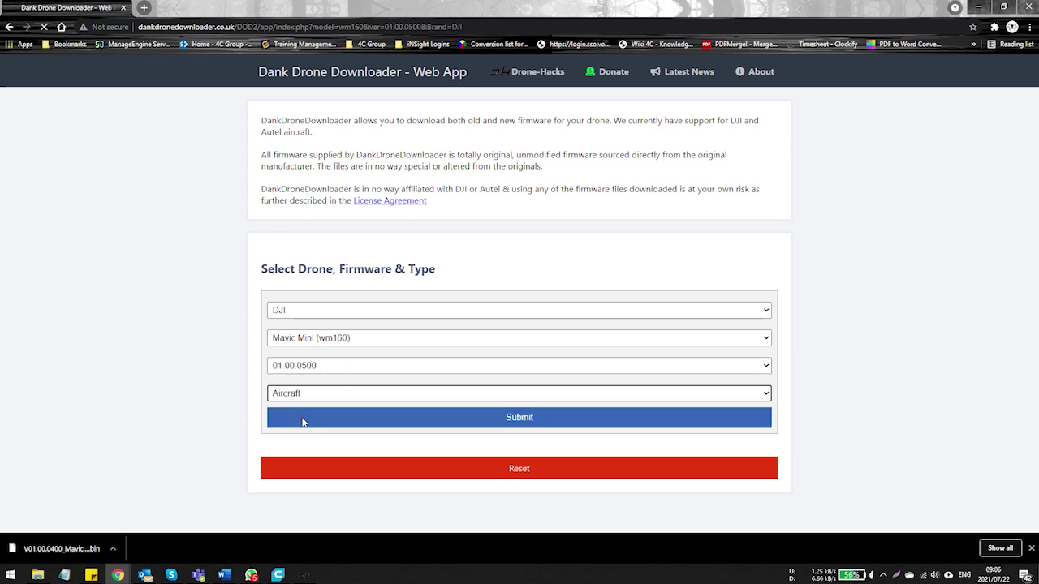
pyautogui.click(432, 419)
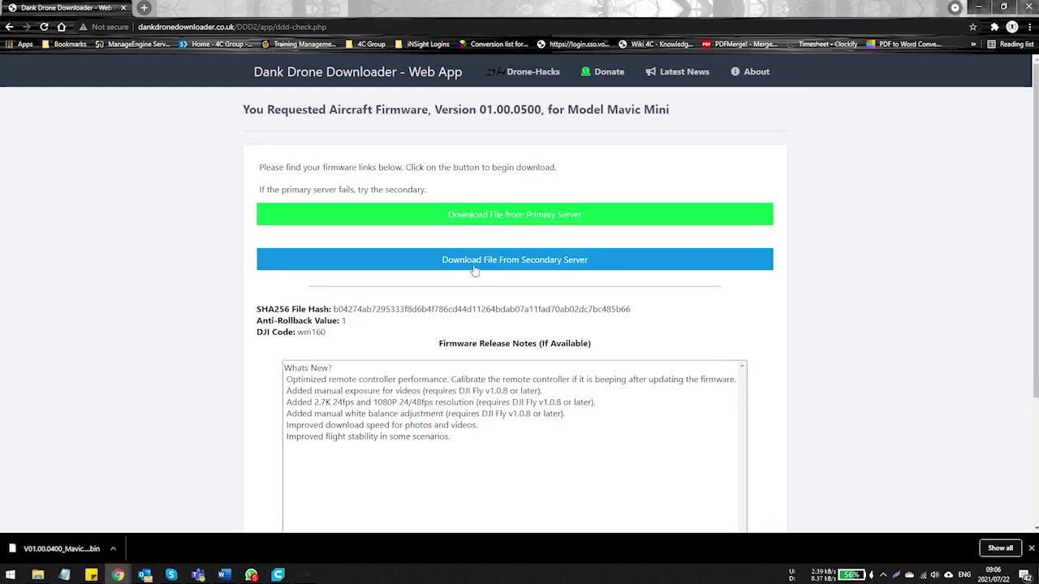
pyautogui.click(480, 217)
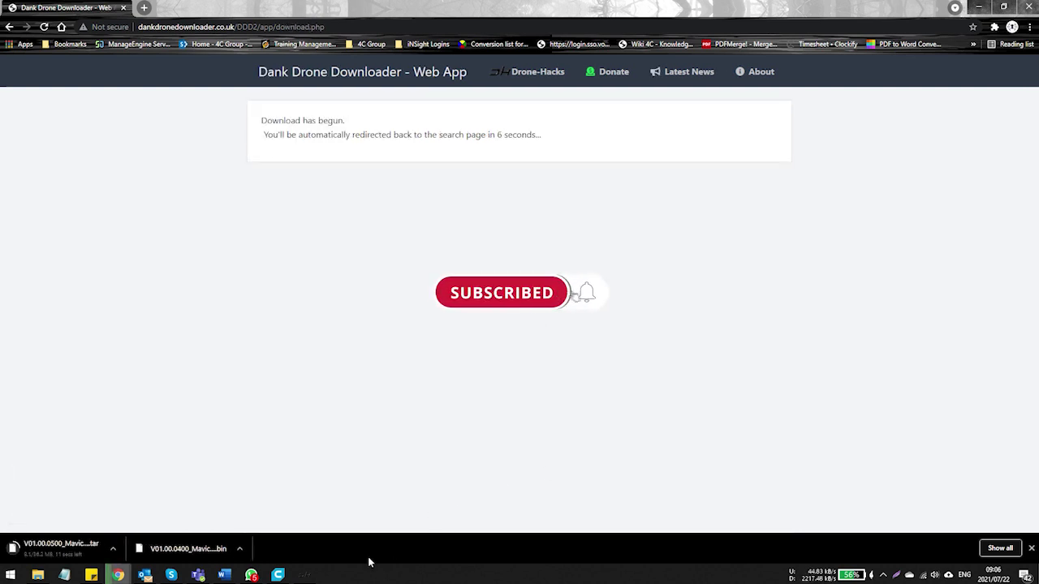
# In Drone-Hacks, load V01.00.0400_Mavic_Mini_dji_system.bin from Downloads as the firmware to flash.
pyautogui.click(307, 575)
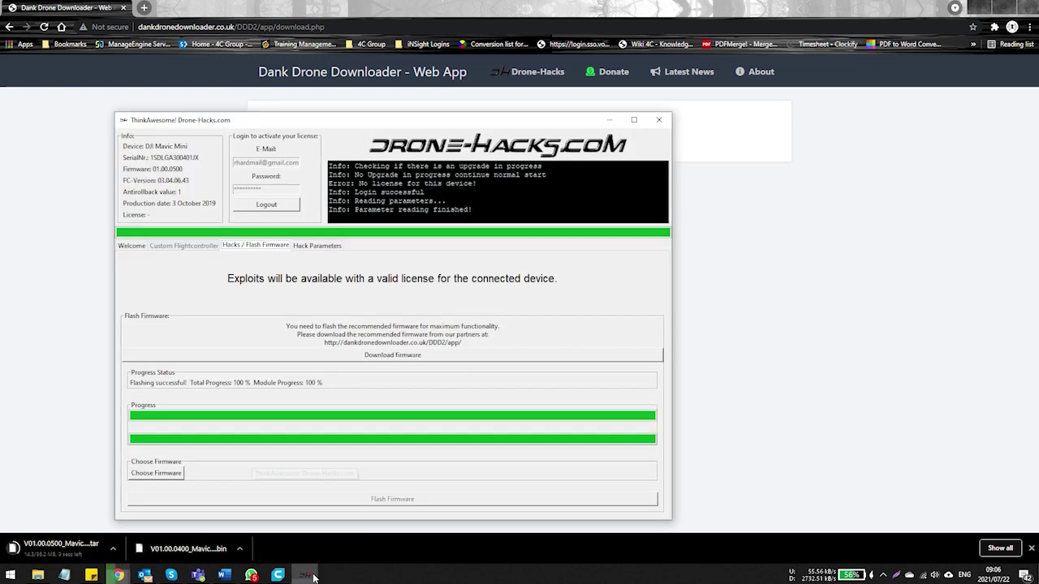
pyautogui.click(160, 477)
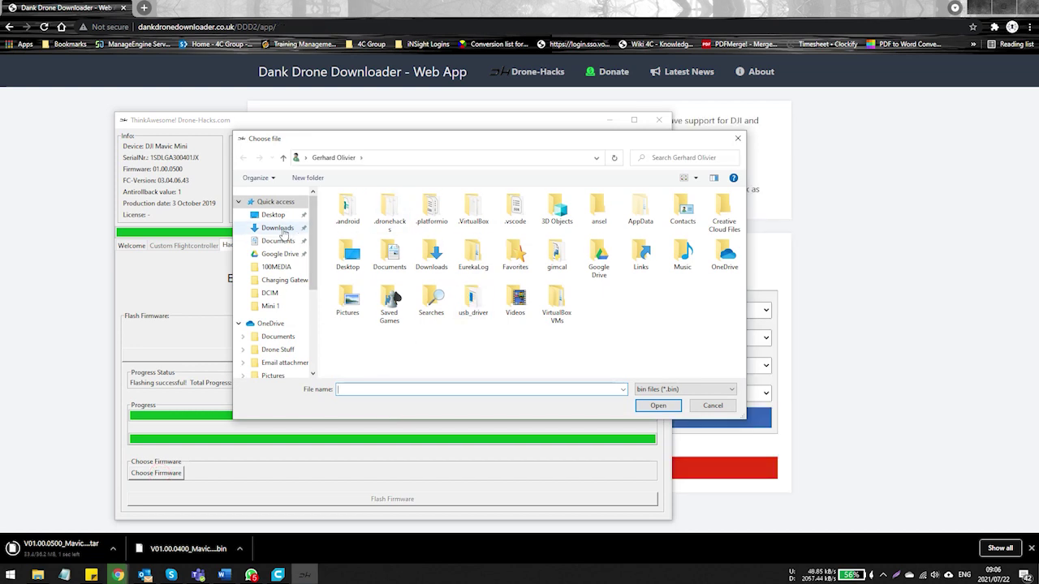
pyautogui.click(277, 228)
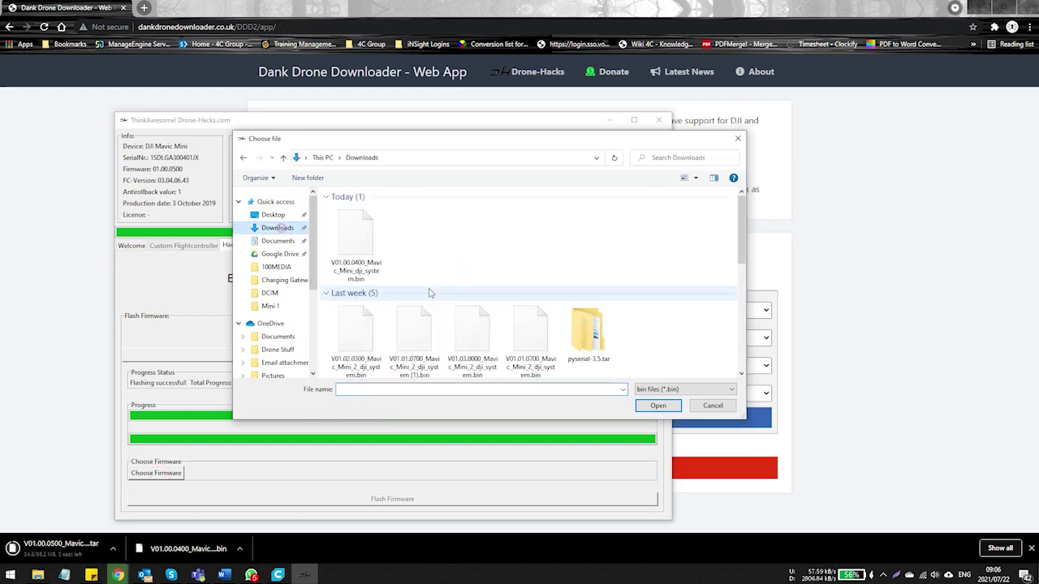
pyautogui.click(358, 255)
pyautogui.click(657, 405)
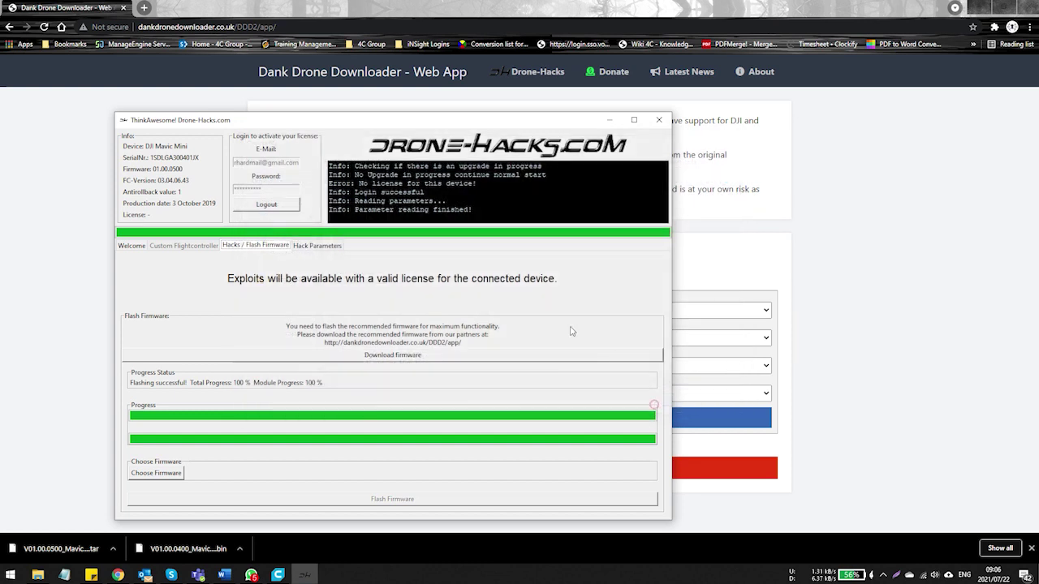
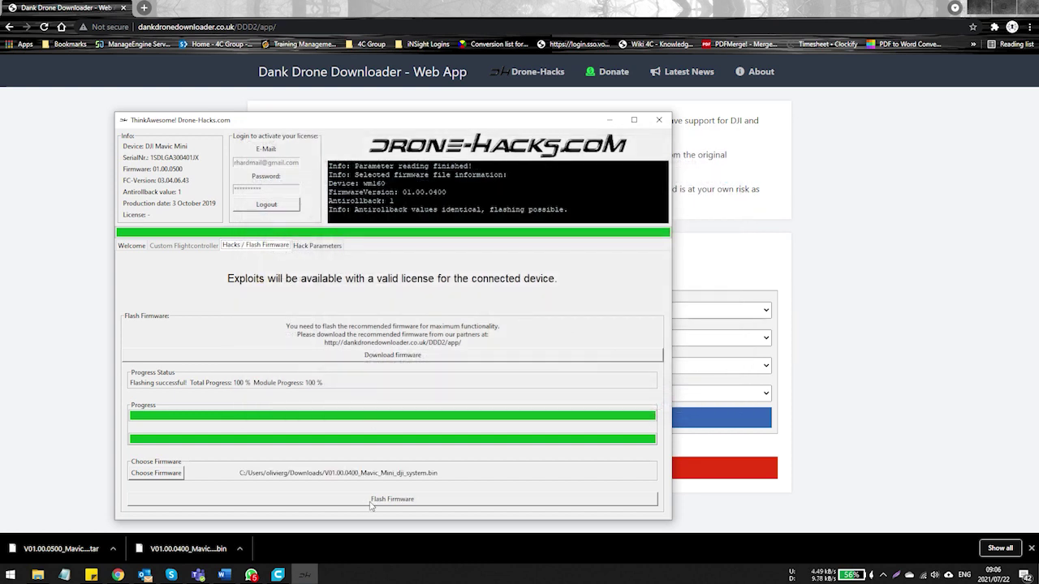
# Flash firmware 01.00.0400 to the Mavic Mini and acknowledge the success notice.
pyautogui.click(376, 499)
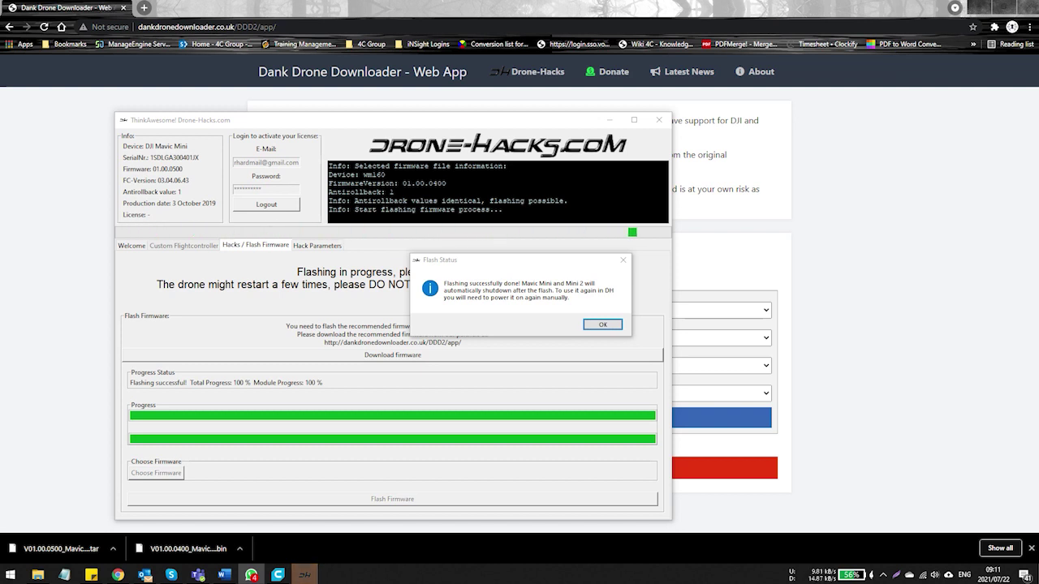
pyautogui.click(602, 325)
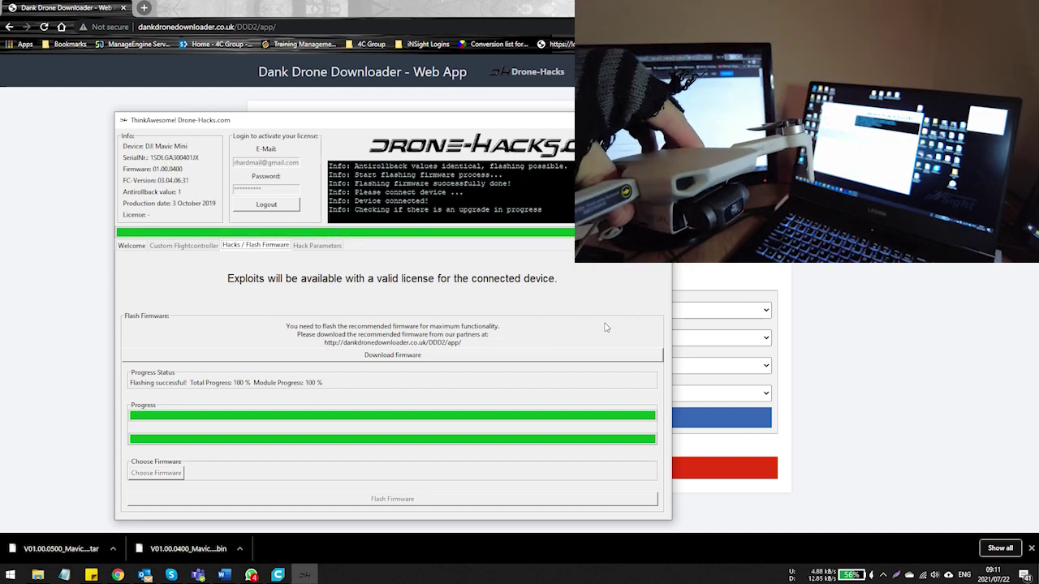
# Verify the drone reports firmware 01.00.0400, then load its Sport and Normal flight parameters.
pyautogui.click(126, 246)
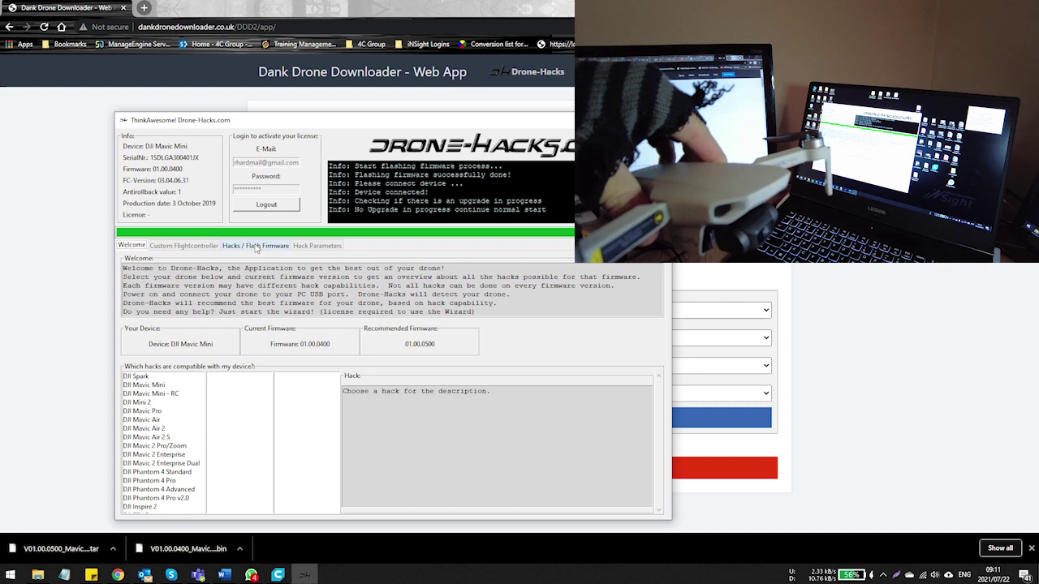
pyautogui.click(278, 246)
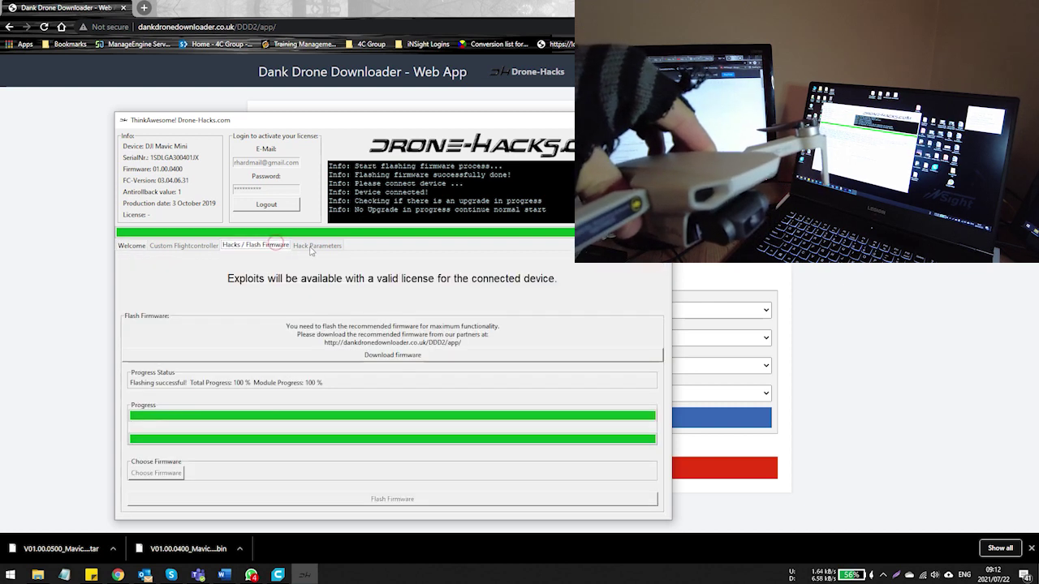
pyautogui.click(138, 248)
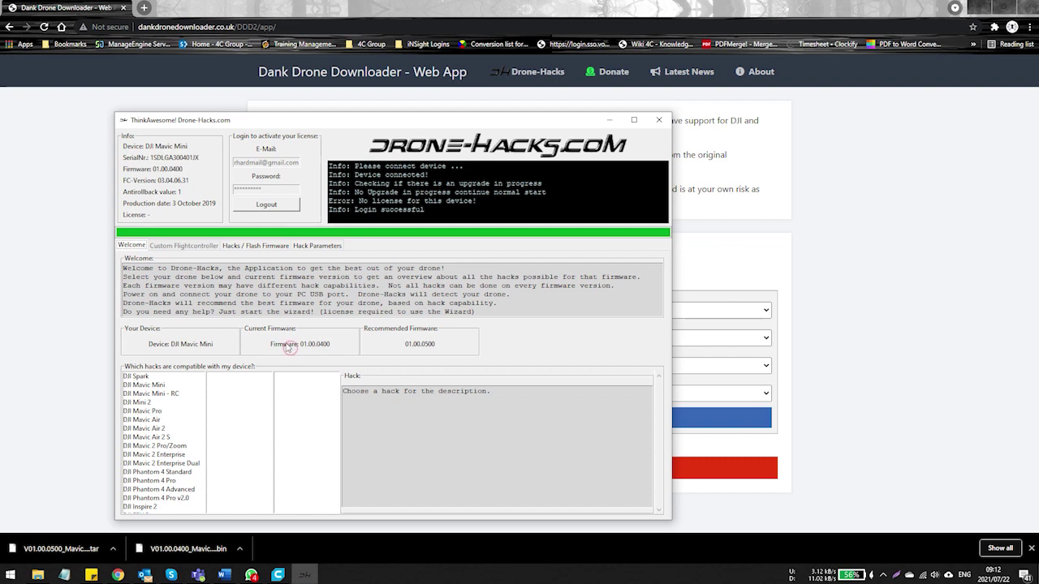
pyautogui.click(317, 246)
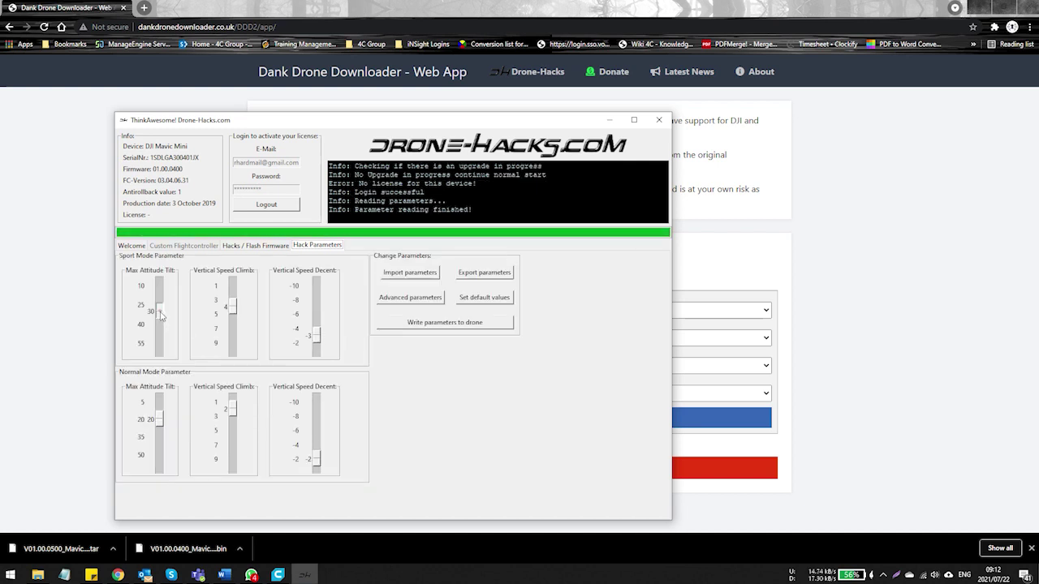
# Try higher tilt, climb and descent sliders, then restore defaults: Sport 30/4/-3, Normal 20/2/-2.
pyautogui.moveTo(160, 316); pyautogui.dragTo(159, 333)
pyautogui.moveTo(233, 310); pyautogui.dragTo(234, 315)
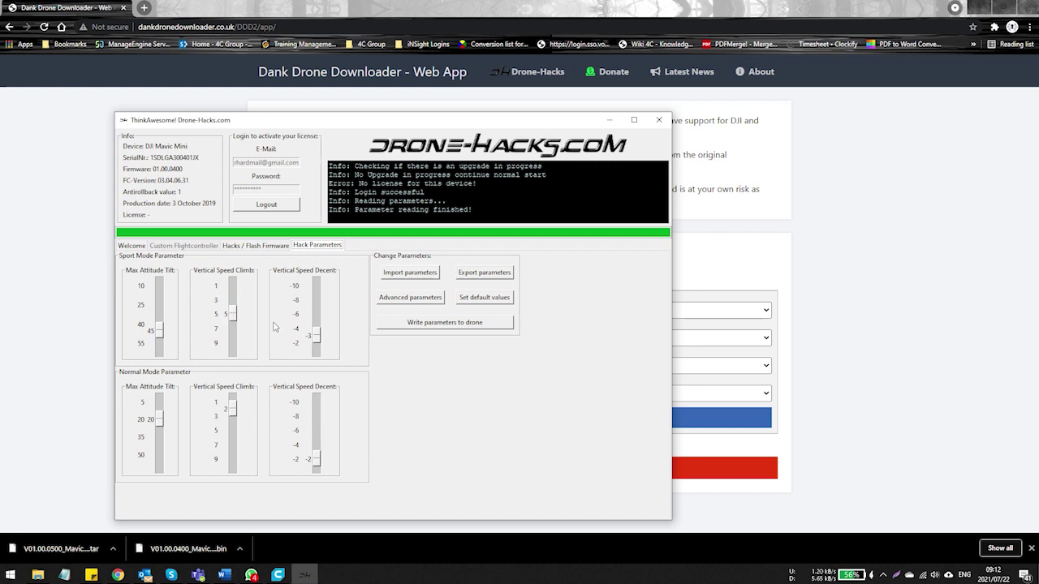
pyautogui.moveTo(316, 336); pyautogui.dragTo(317, 329)
pyautogui.moveTo(160, 423); pyautogui.dragTo(161, 435)
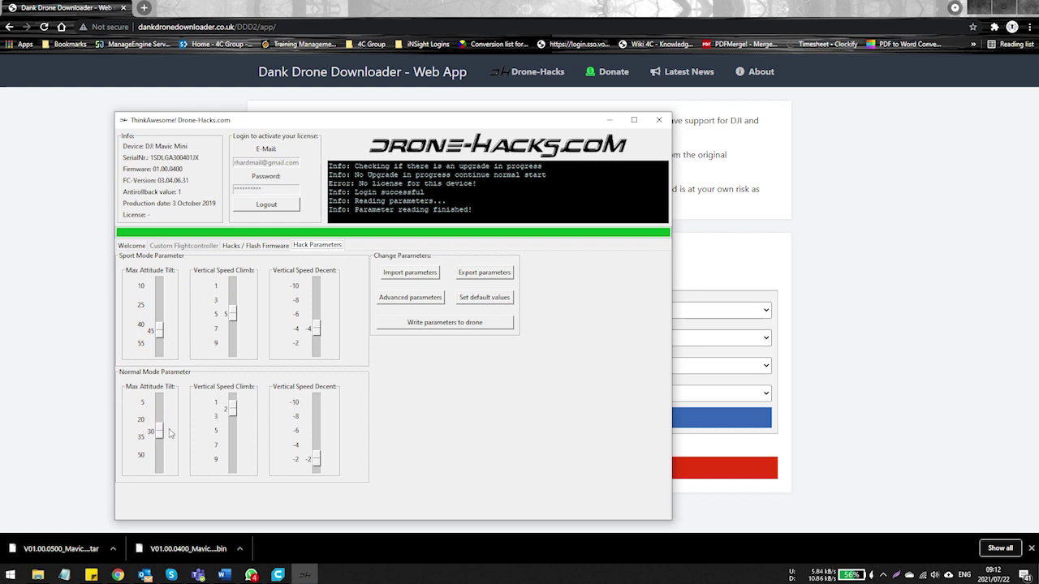
pyautogui.moveTo(234, 411); pyautogui.dragTo(233, 417)
pyautogui.moveTo(313, 462); pyautogui.dragTo(316, 451)
pyautogui.click(493, 297)
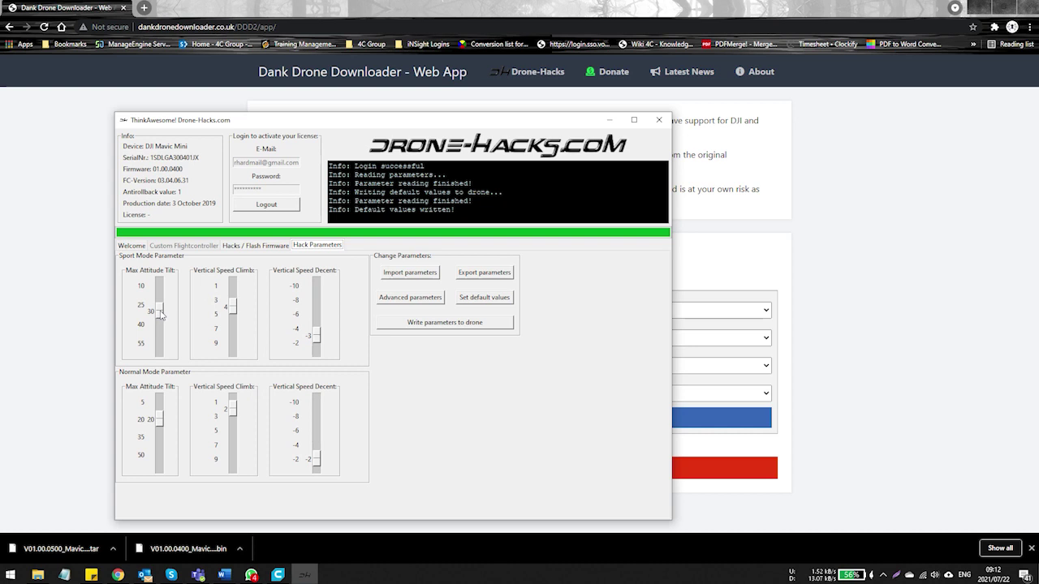
# Set Sport mode limits to tilt 45, climb 5 and descent -4.
pyautogui.moveTo(161, 315); pyautogui.dragTo(162, 331)
pyautogui.moveTo(234, 314); pyautogui.dragTo(232, 315)
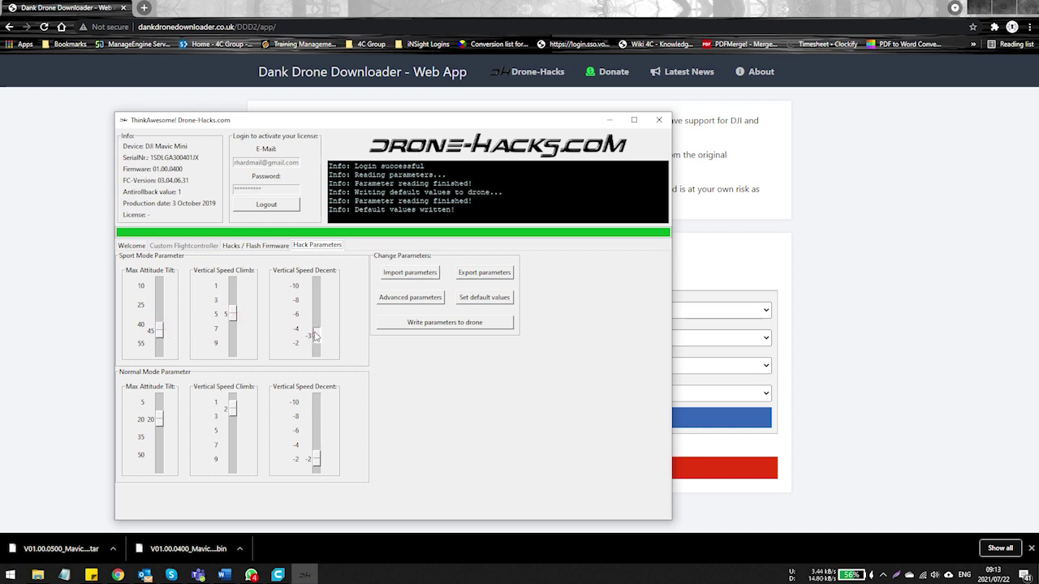
pyautogui.moveTo(316, 336); pyautogui.dragTo(316, 328)
# Set Normal mode to tilt 30, climb 3, descent -3 and write all parameters to the drone.
pyautogui.moveTo(159, 420); pyautogui.dragTo(160, 435)
pyautogui.moveTo(233, 414); pyautogui.dragTo(233, 417)
pyautogui.moveTo(315, 464); pyautogui.dragTo(315, 452)
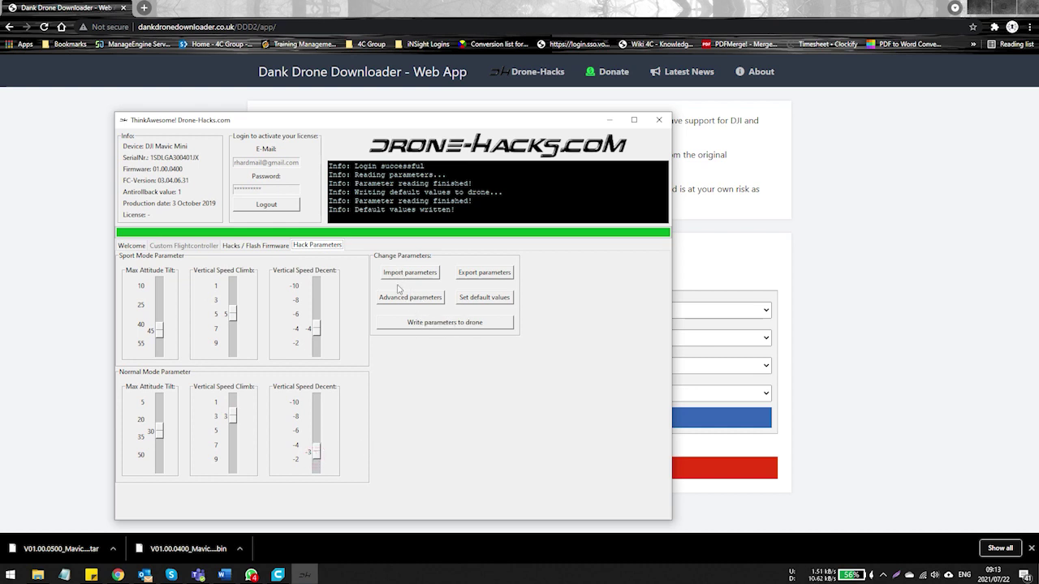
pyautogui.click(450, 324)
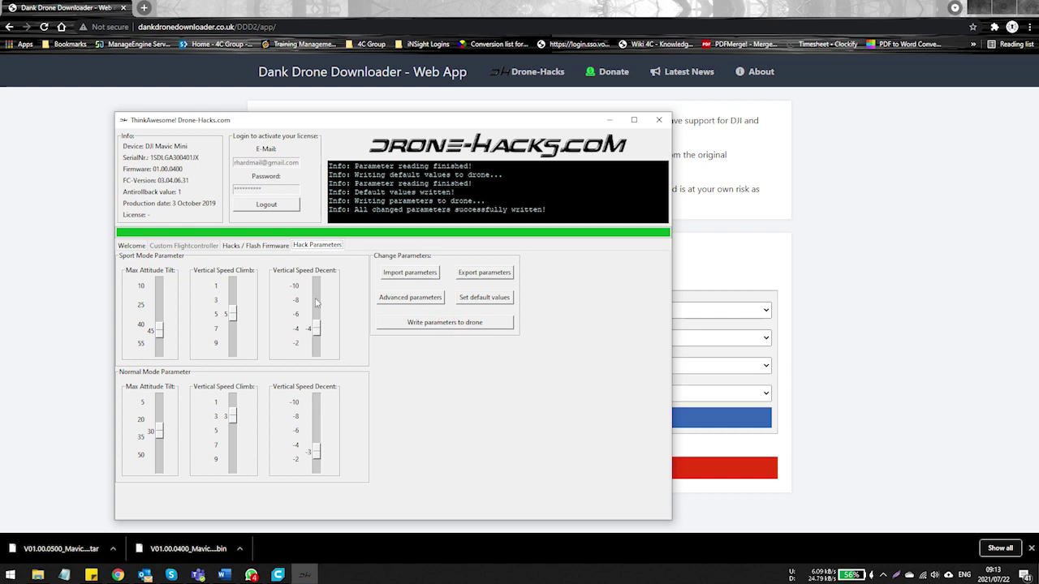
pyautogui.click(266, 246)
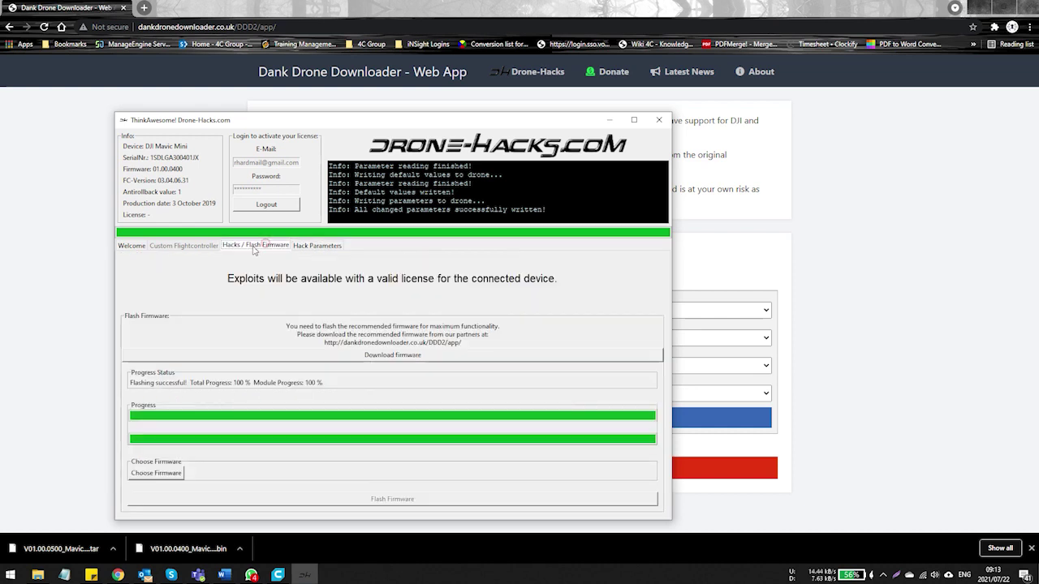
pyautogui.click(131, 245)
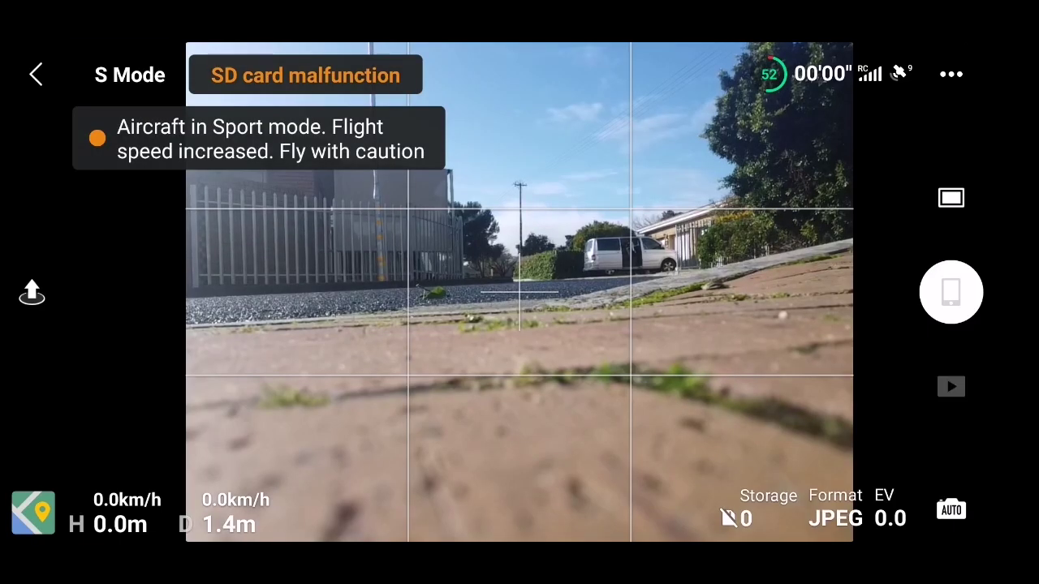
# Take off automatically and fly in Sport mode to test the faster climb and descent.
pyautogui.click(32, 293)
pyautogui.moveTo(507, 265); pyautogui.dragTo(508, 264)
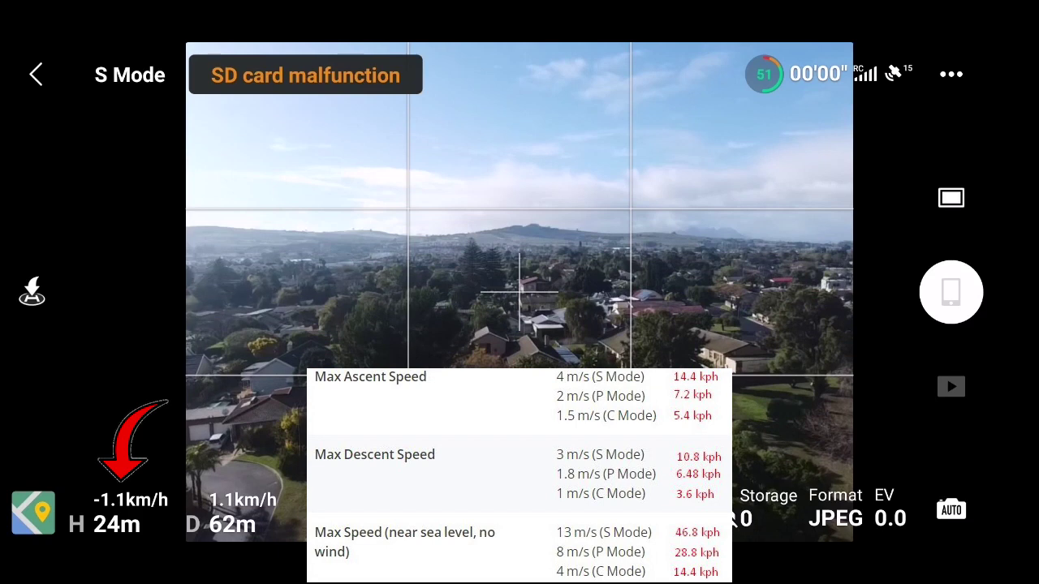
pyautogui.moveTo(310, 100); pyautogui.dragTo(559, 96)
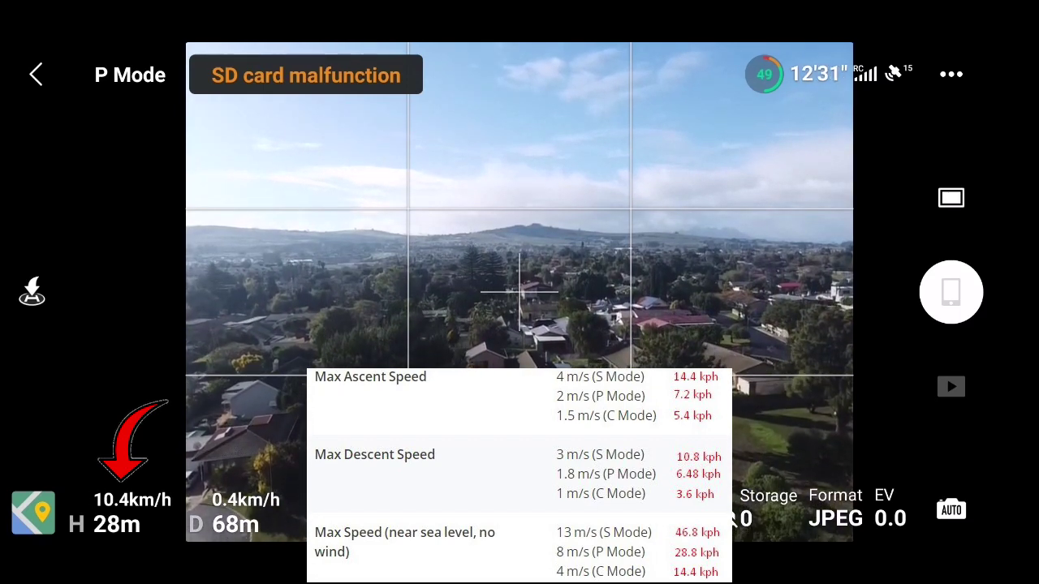
pyautogui.moveTo(813, 135); pyautogui.dragTo(772, 166)
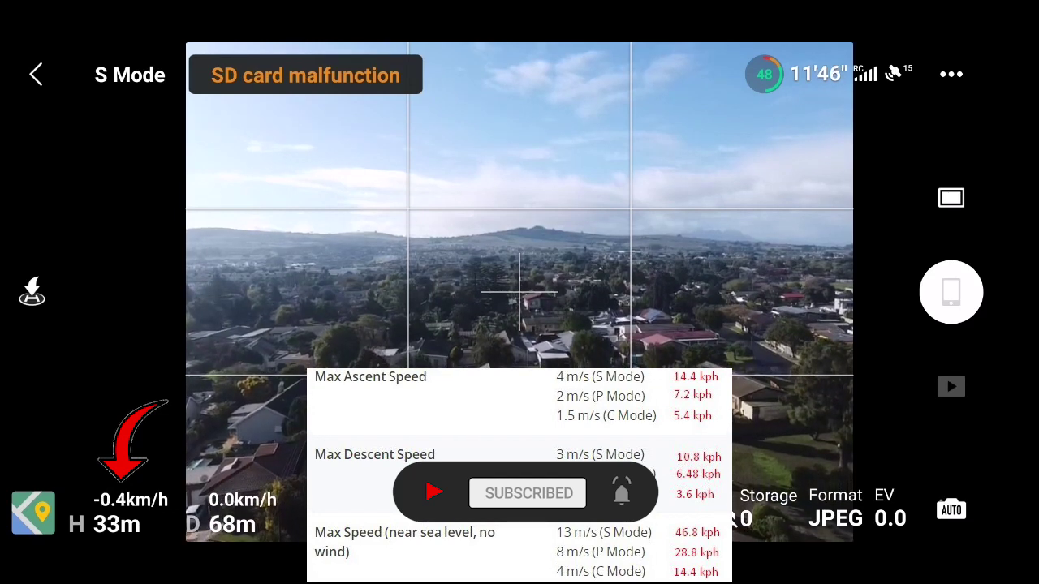
# Confirm aircraft firmware 01.00.0400 in DJI Fly's About settings, then return to the flight view.
pyautogui.click(951, 74)
pyautogui.click(871, 79)
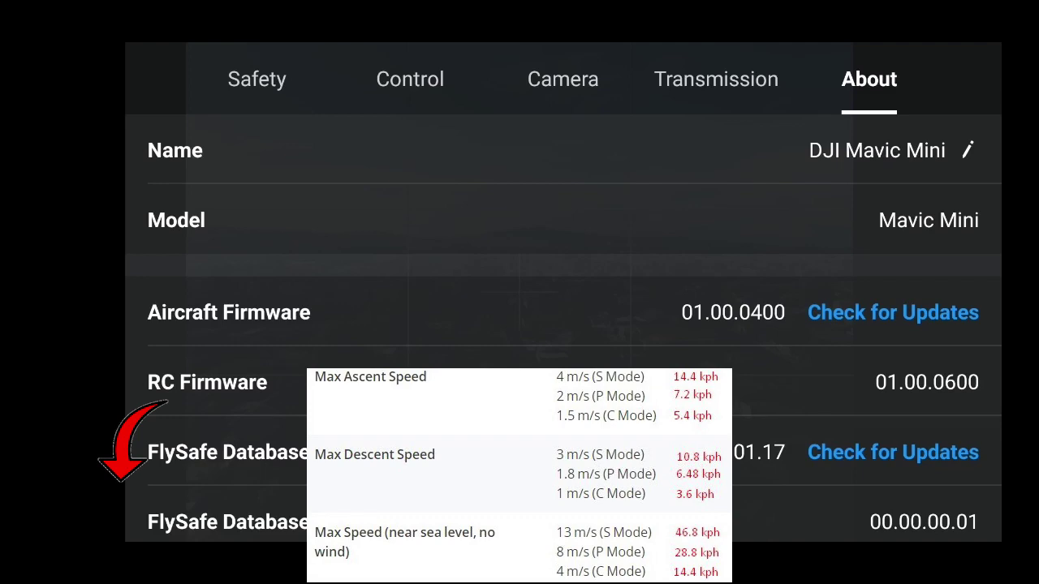
pyautogui.click(78, 216)
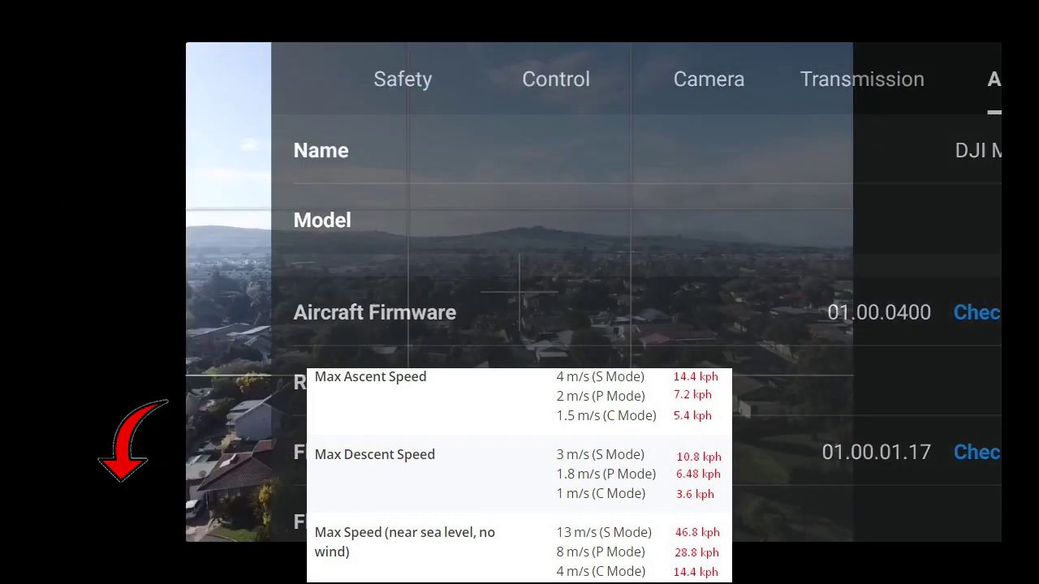